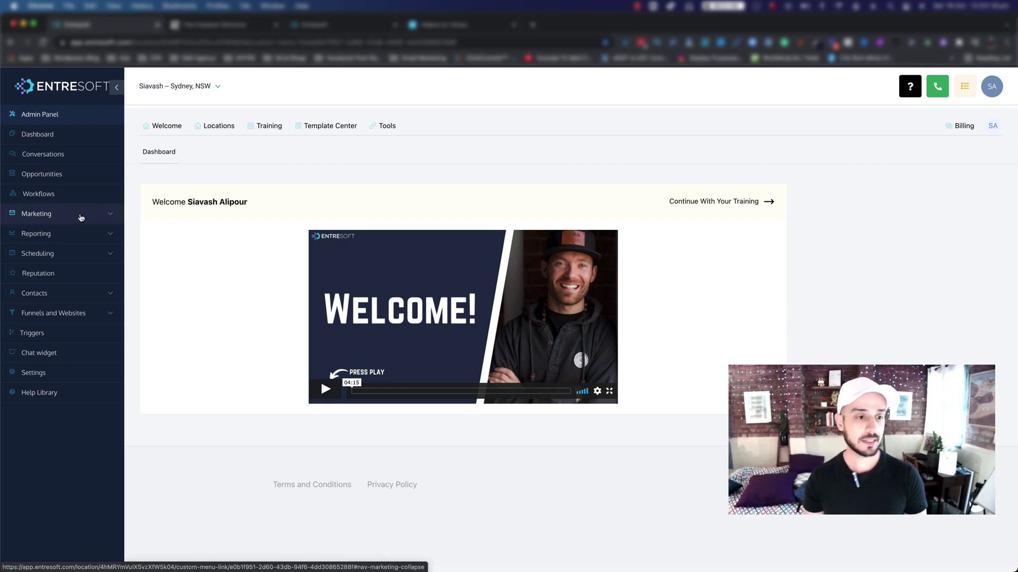
# Expand the Marketing section in the sidebar to reveal its sub-pages
pyautogui.click(90, 216)
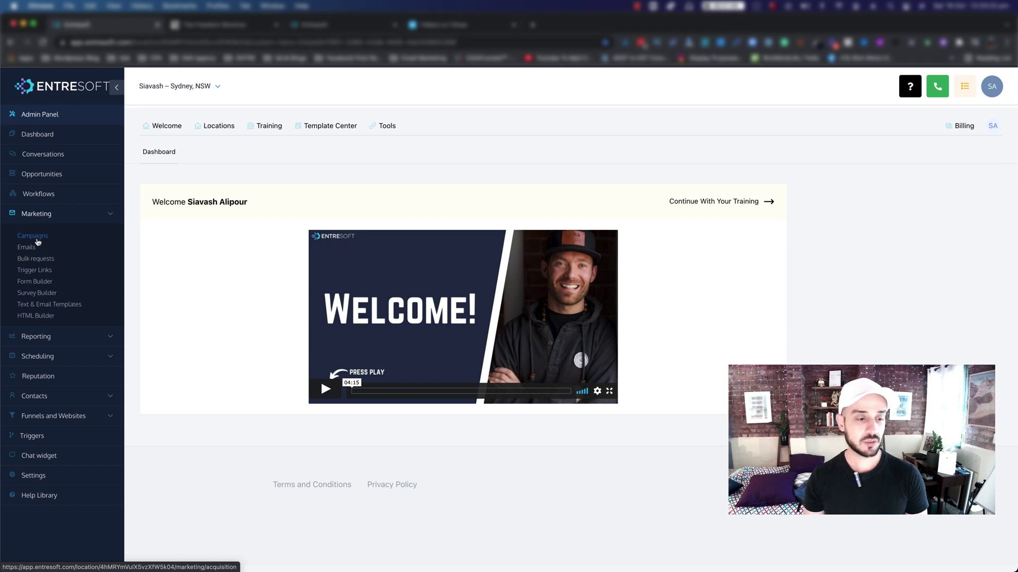
# Create a campaign folder named 'Awesome Campaign', then expand and collapse it
pyautogui.click(24, 239)
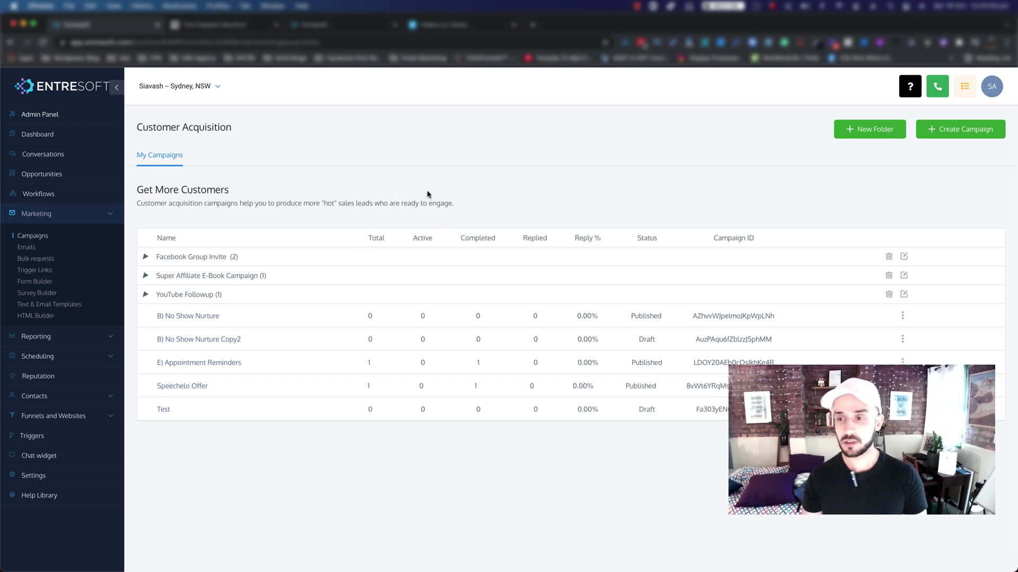
pyautogui.click(863, 136)
pyautogui.write('Awe')
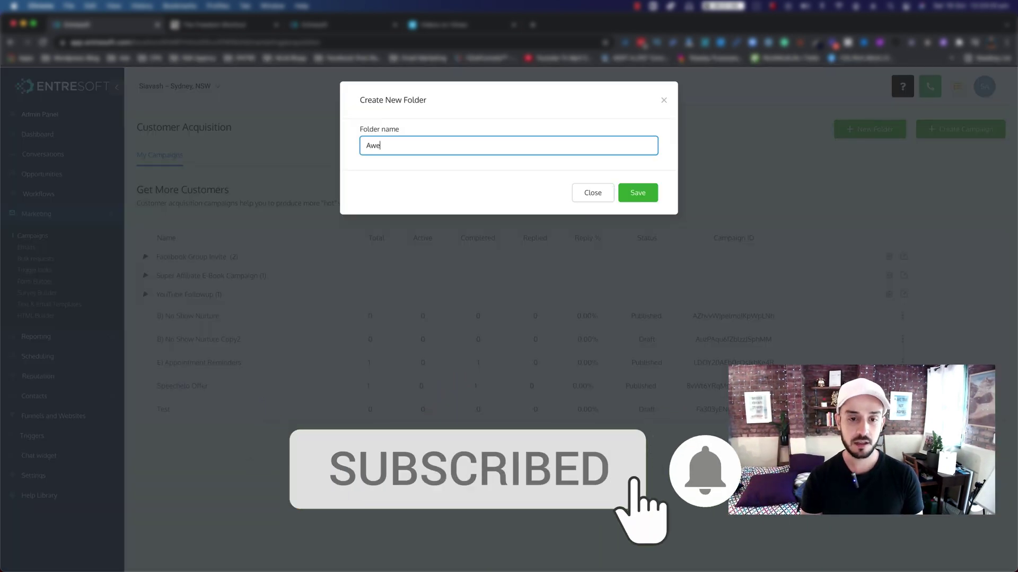
pyautogui.write('some Campaing')
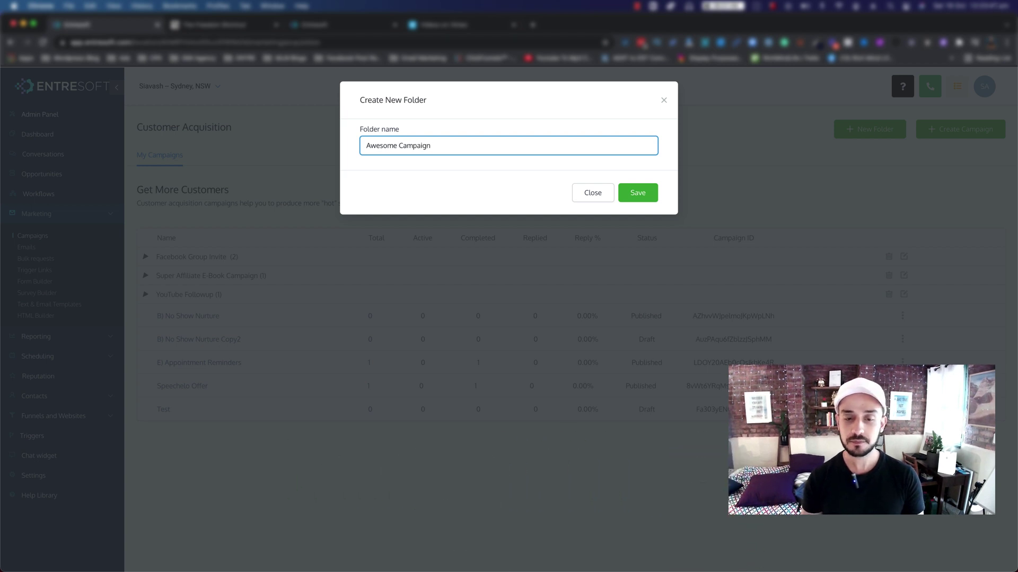
pyautogui.click(647, 192)
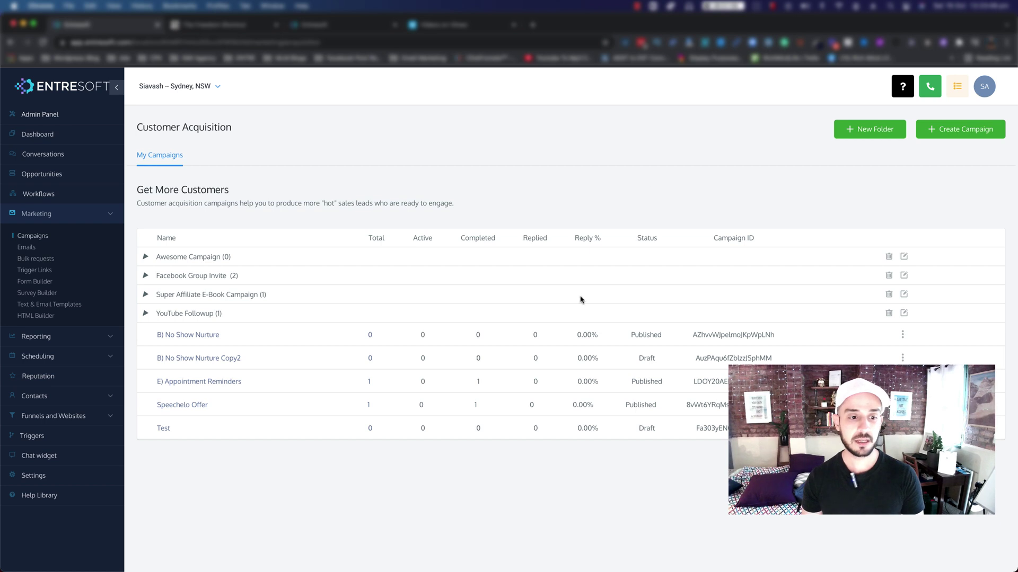
pyautogui.click(147, 258)
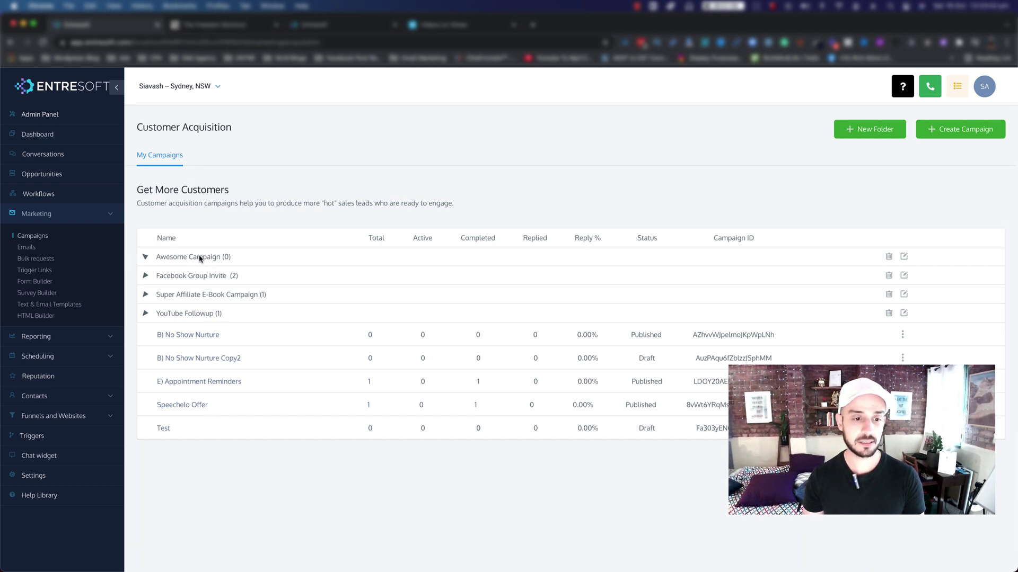
pyautogui.click(146, 259)
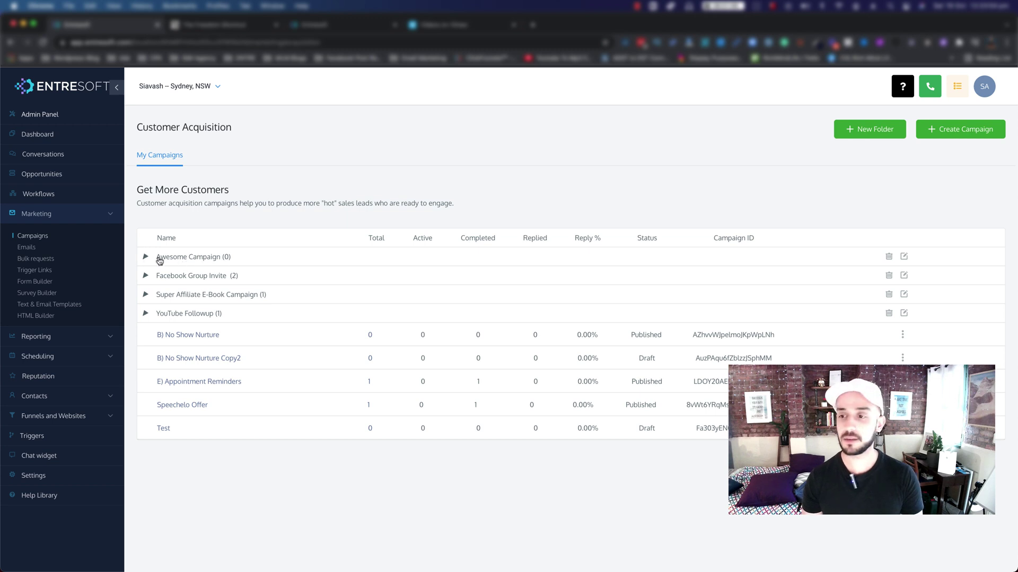
# Create the campaign 'Awesome Follow up' in the Awesome Campaign folder and save it
pyautogui.click(944, 132)
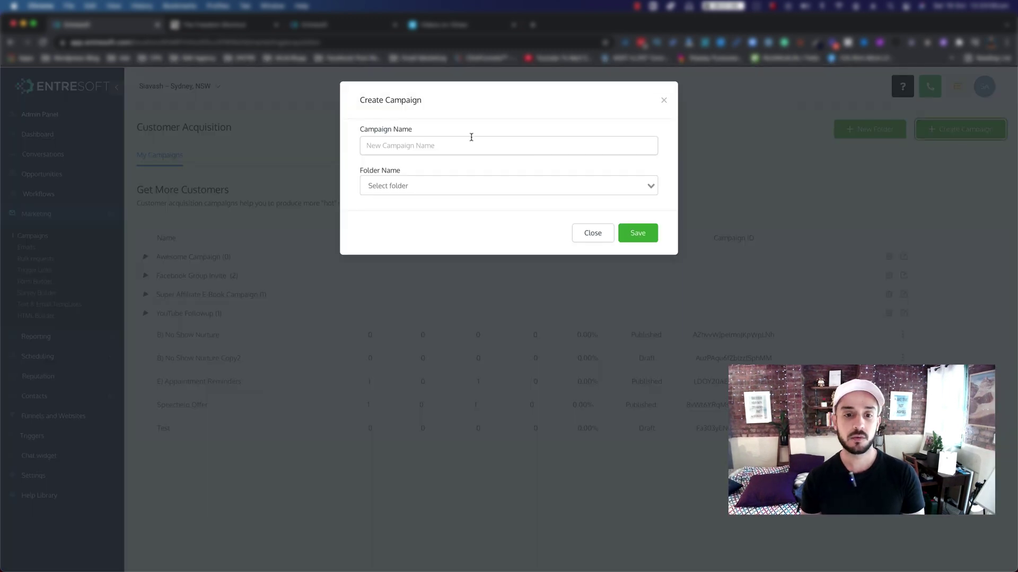
pyautogui.click(469, 138)
pyautogui.write('Awseom')
pyautogui.press('BackSpace')
pyautogui.write('Follow up')
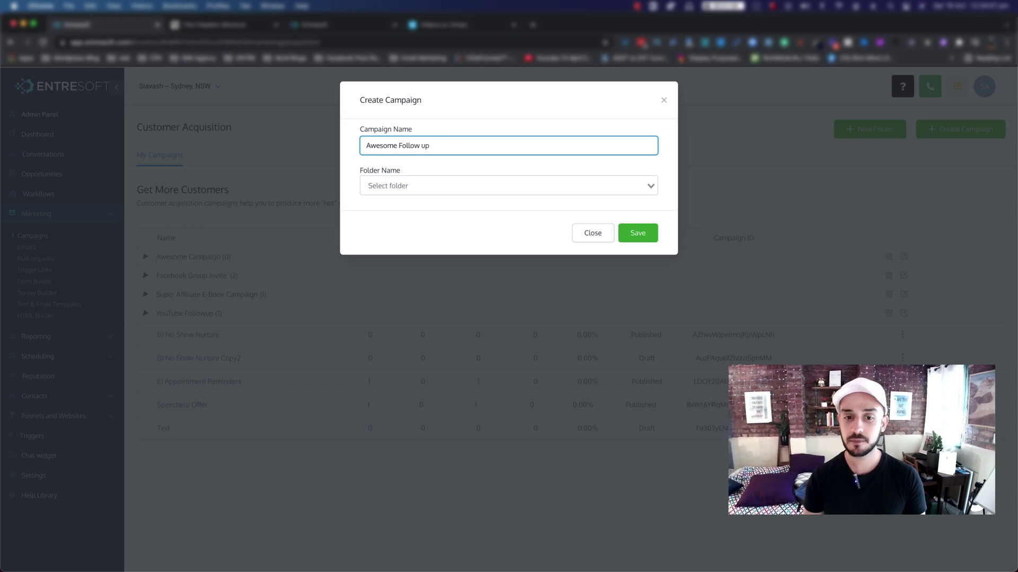
pyautogui.click(529, 184)
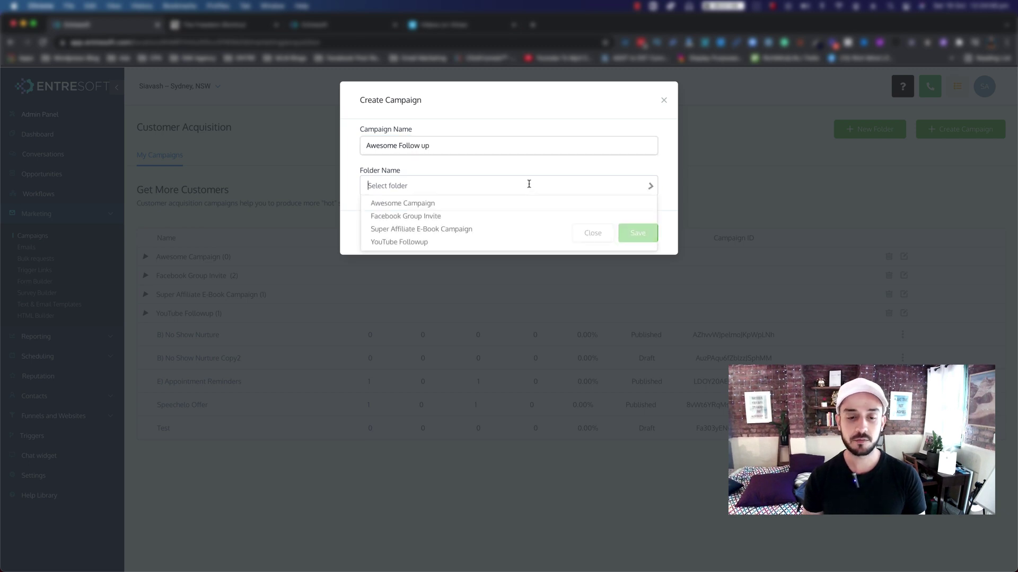
pyautogui.click(384, 209)
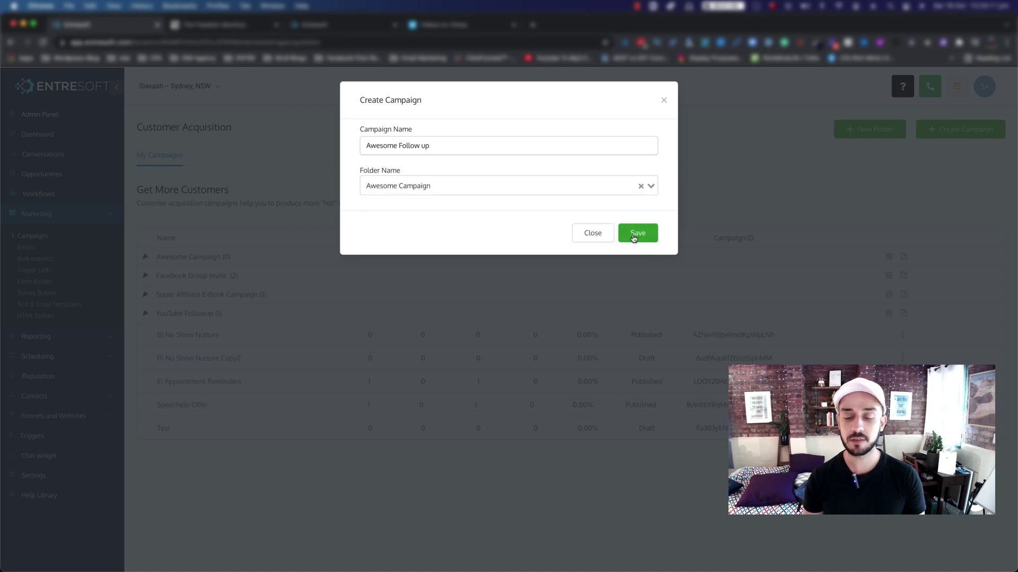
pyautogui.click(632, 237)
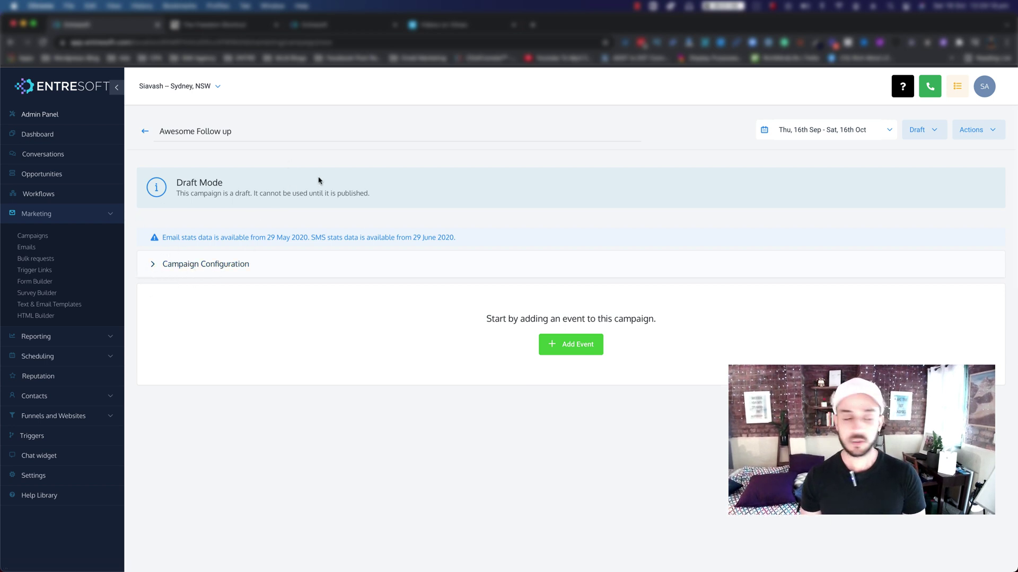
pyautogui.click(154, 264)
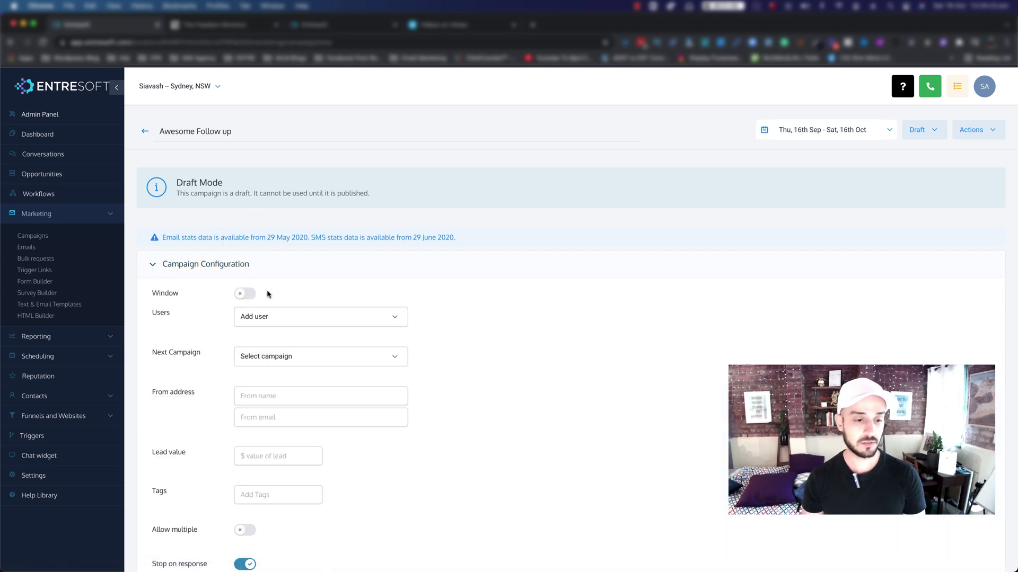
pyautogui.scroll(-1, 226, 328)
pyautogui.scroll(-3, 175, 313)
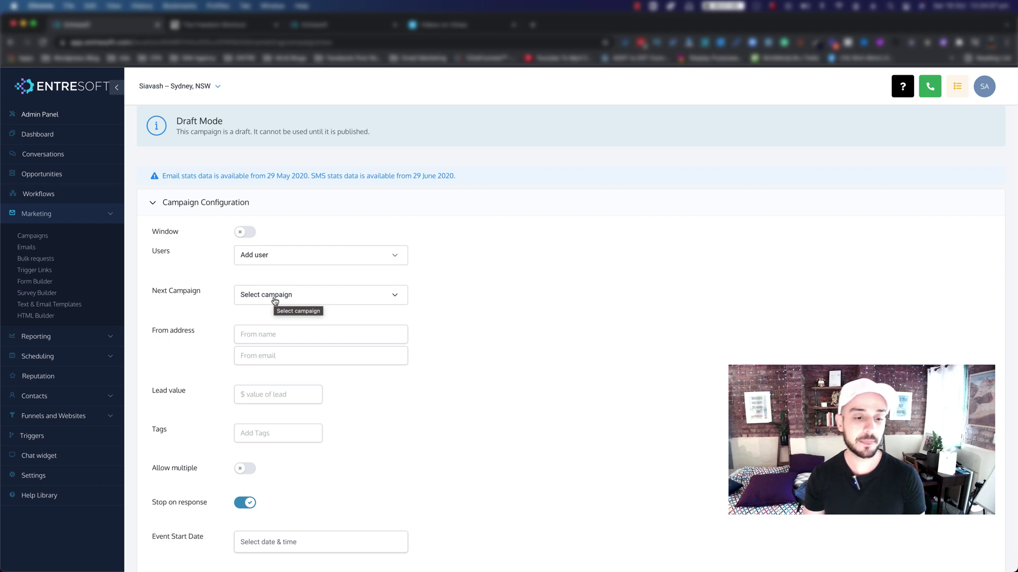
pyautogui.scroll(-3, 274, 301)
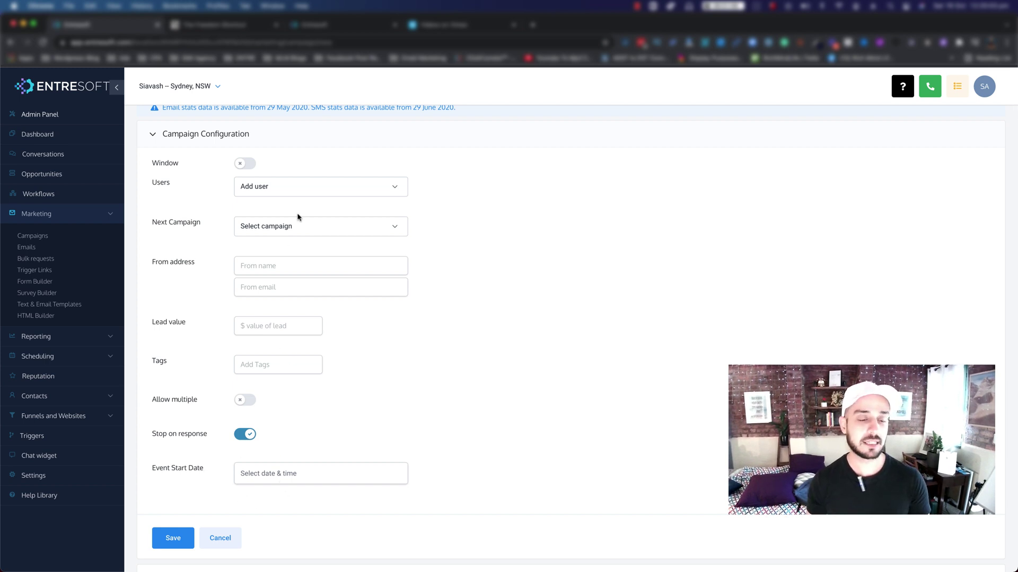
pyautogui.scroll(-2, 234, 178)
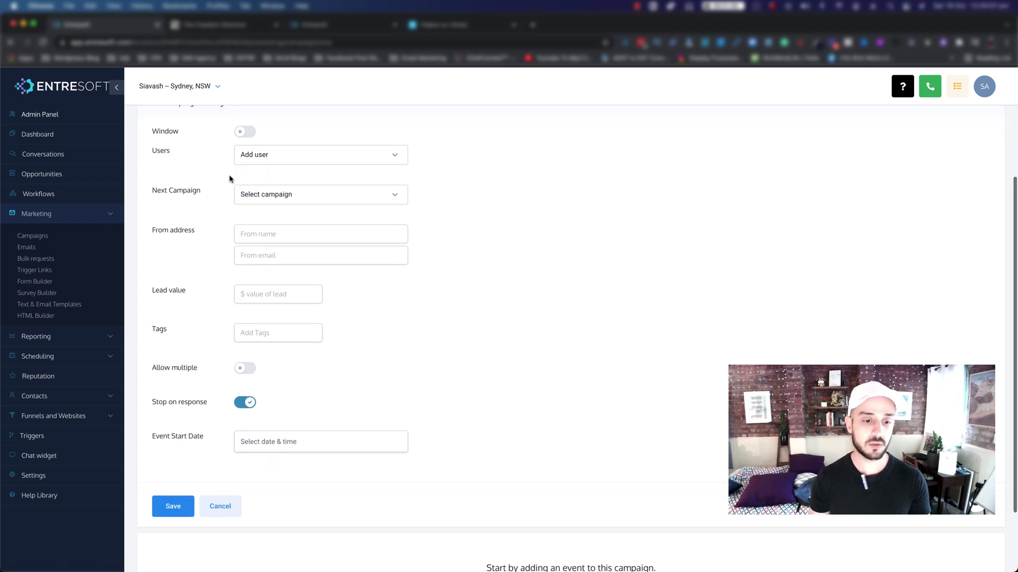
pyautogui.scroll(3, 230, 180)
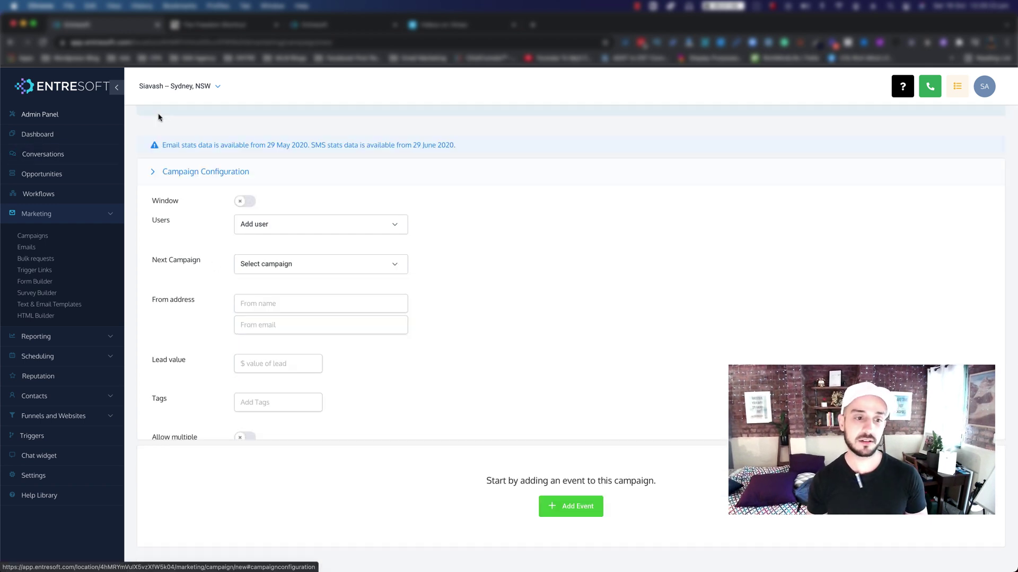
pyautogui.click(159, 115)
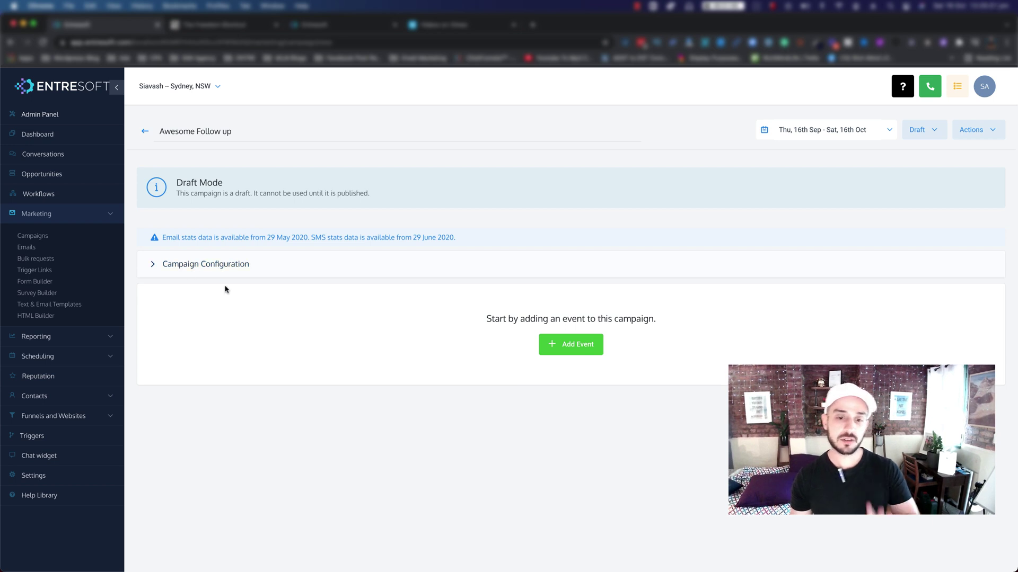
# Add an Email event to the Awesome Follow up campaign
pyautogui.click(573, 346)
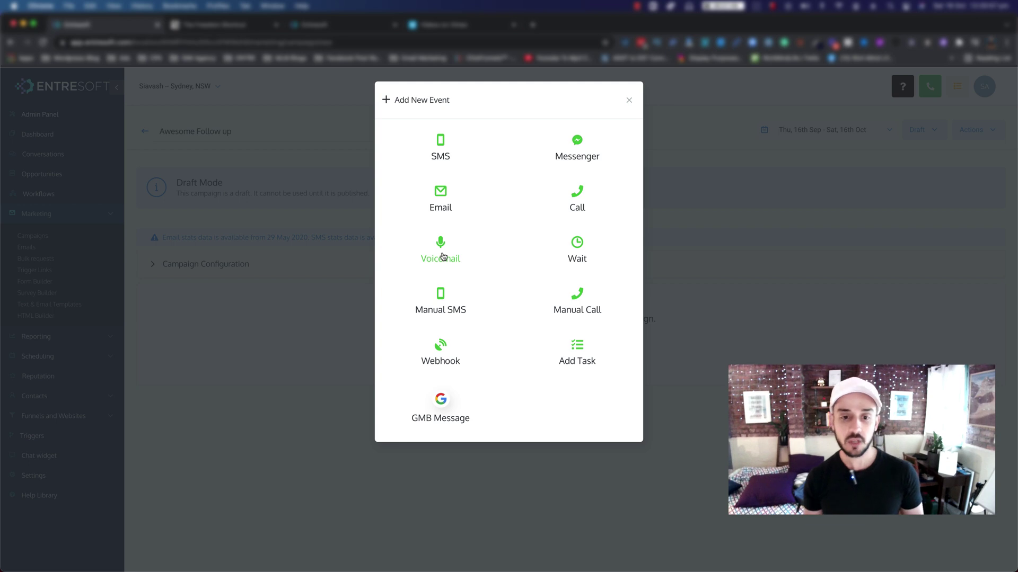
pyautogui.click(437, 194)
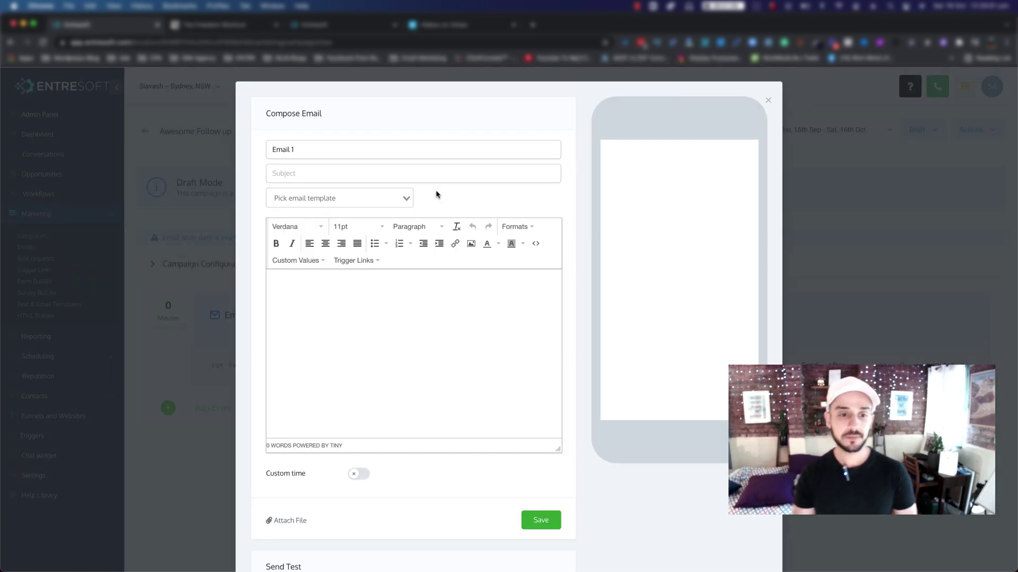
# Enter the subject 'You're all SET!' and type 'Hey' at the start of the body
pyautogui.click(292, 151)
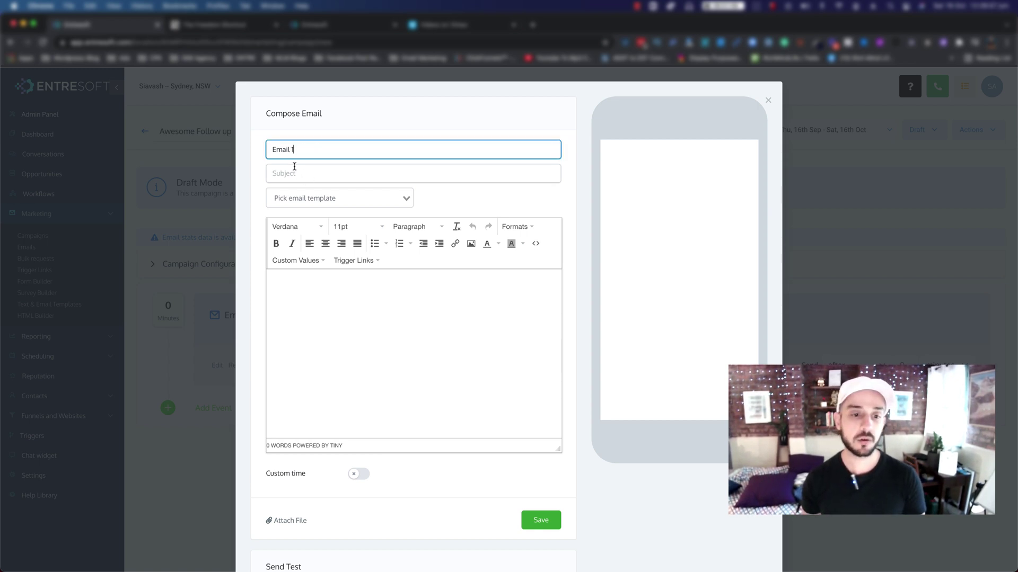
pyautogui.click(291, 171)
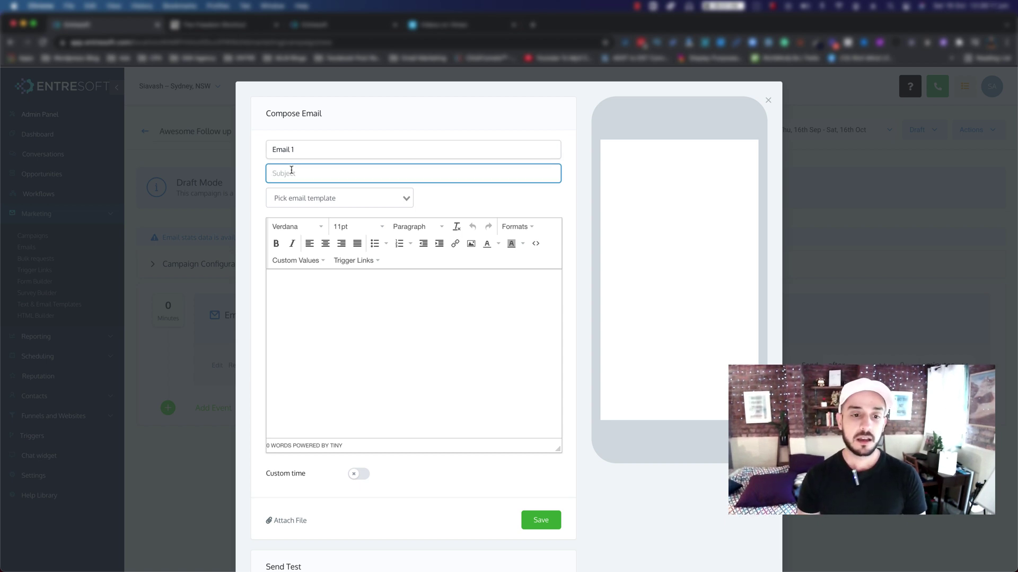
pyautogui.write('YOu')
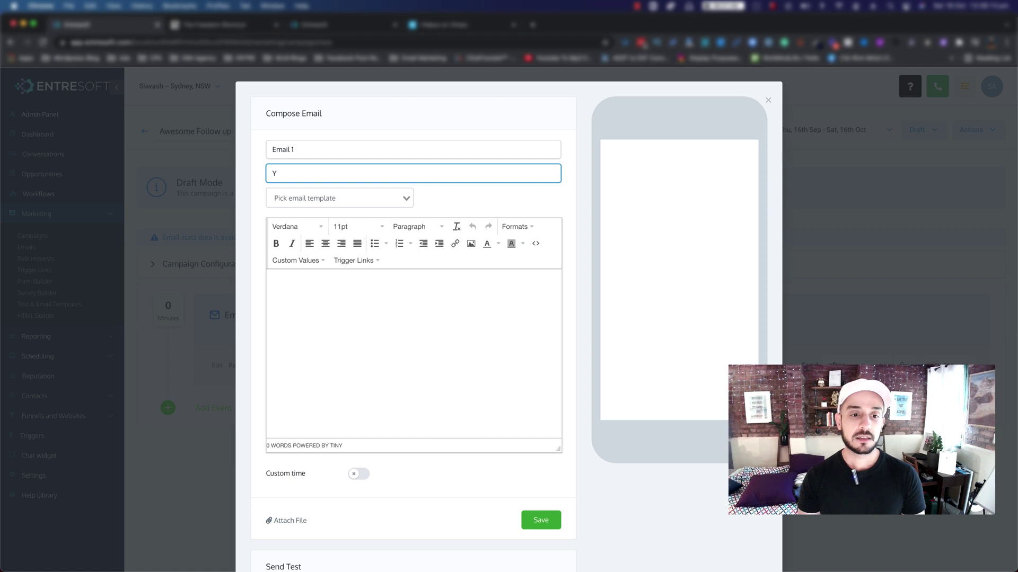
pyautogui.press('BackSpace')
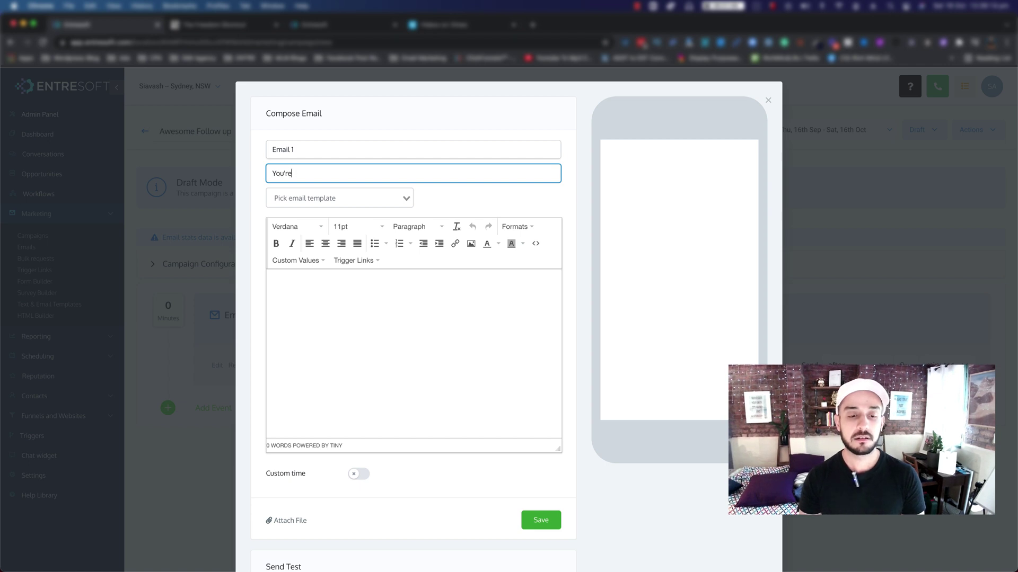
pyautogui.write('all')
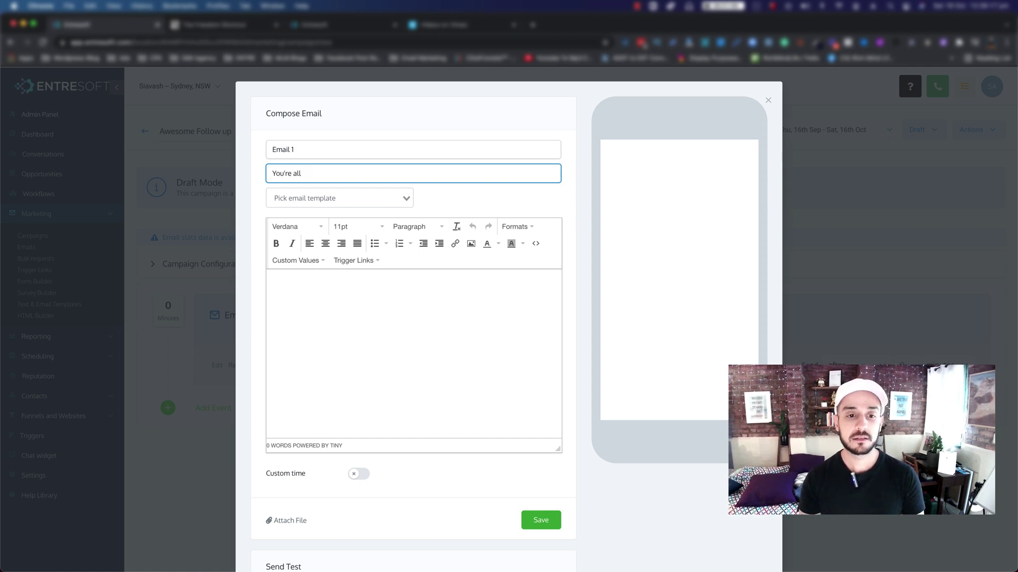
pyautogui.write(' sET')
pyautogui.press('BackSpace')
pyautogui.press('BackSpace')
pyautogui.press('BackSpace')
pyautogui.write('SET!')
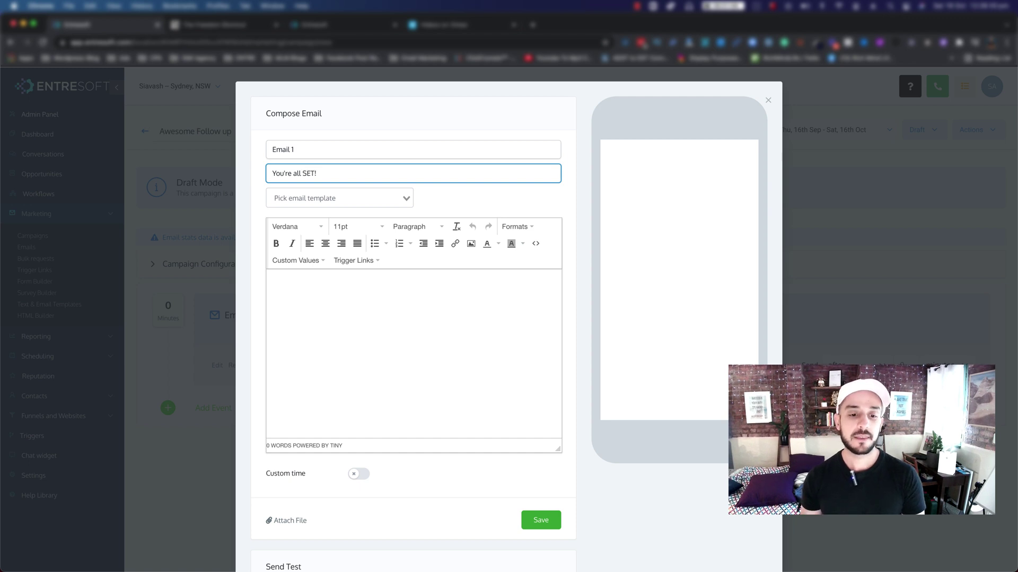
pyautogui.click(336, 274)
pyautogui.write('Hey')
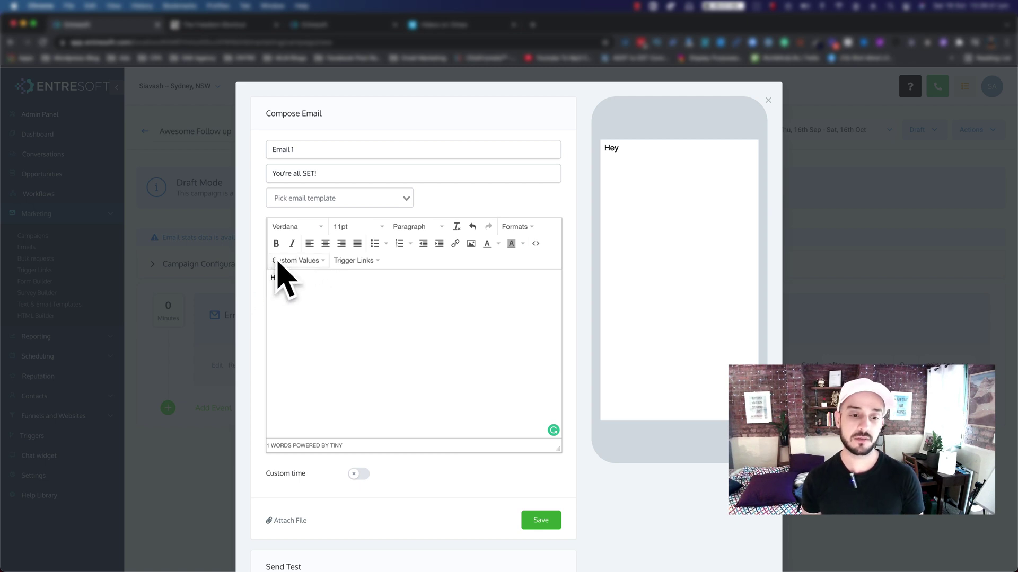
# Insert the Contact > First Name custom value after 'Hey'
pyautogui.click(307, 262)
pyautogui.moveTo(295, 279)
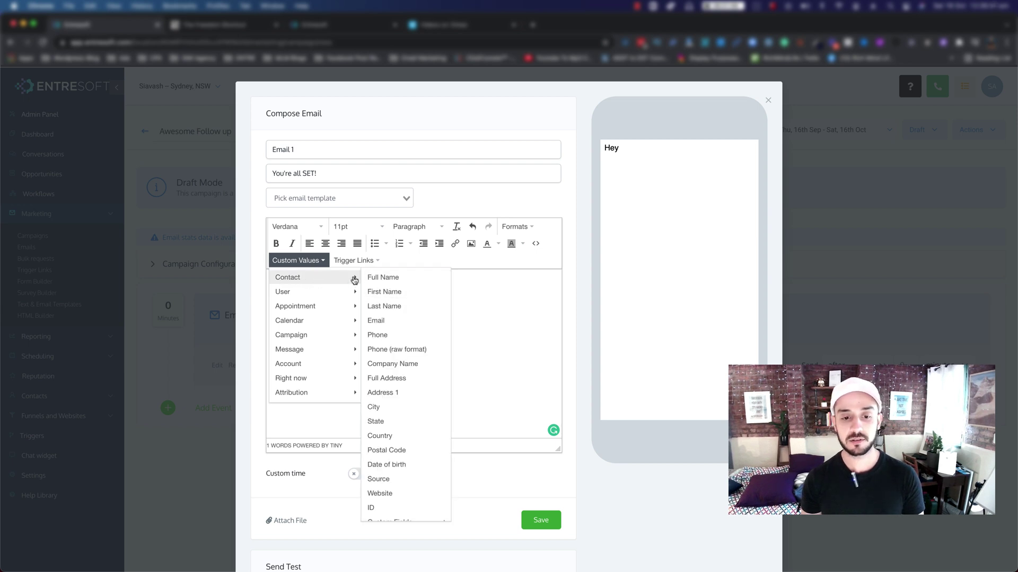
pyautogui.click(387, 291)
pyautogui.moveTo(365, 286); pyautogui.dragTo(287, 282)
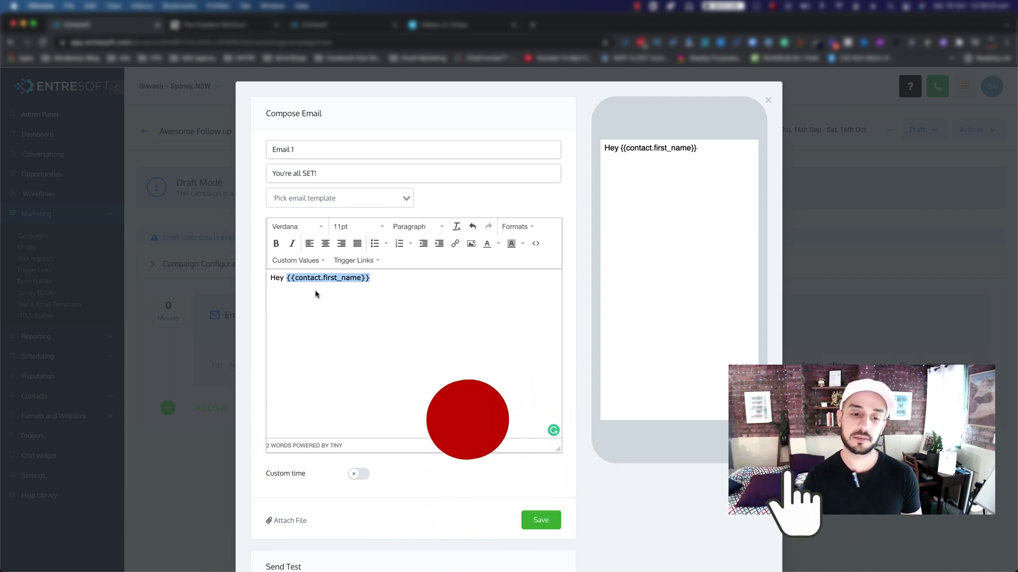
# Write 'Glad we have yours here' and the free-ebook download sentence, accepting the spelling fix
pyautogui.write(',')
pyautogui.press('Return')
pyautogui.write('Glad we have your here.')
pyautogui.press('Return')
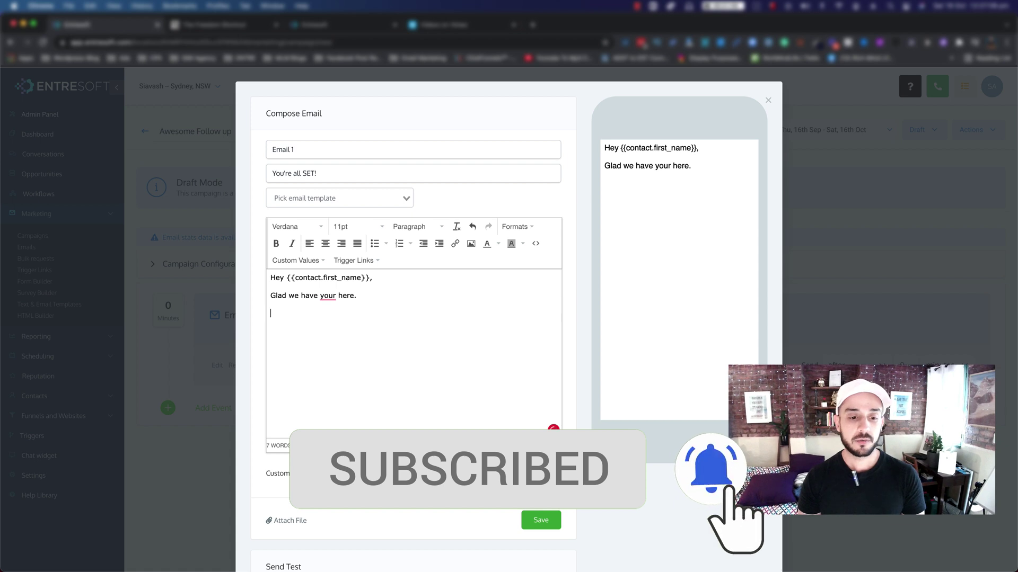
pyautogui.write('by the ways')
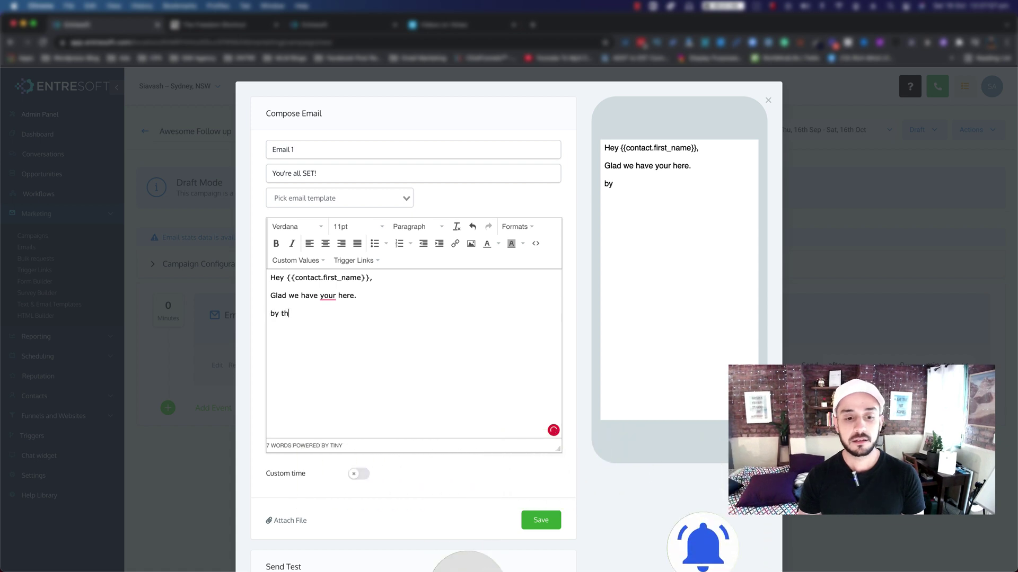
pyautogui.press('BackSpace')
pyautogui.press('BackSpace')
pyautogui.write('here is the link to your')
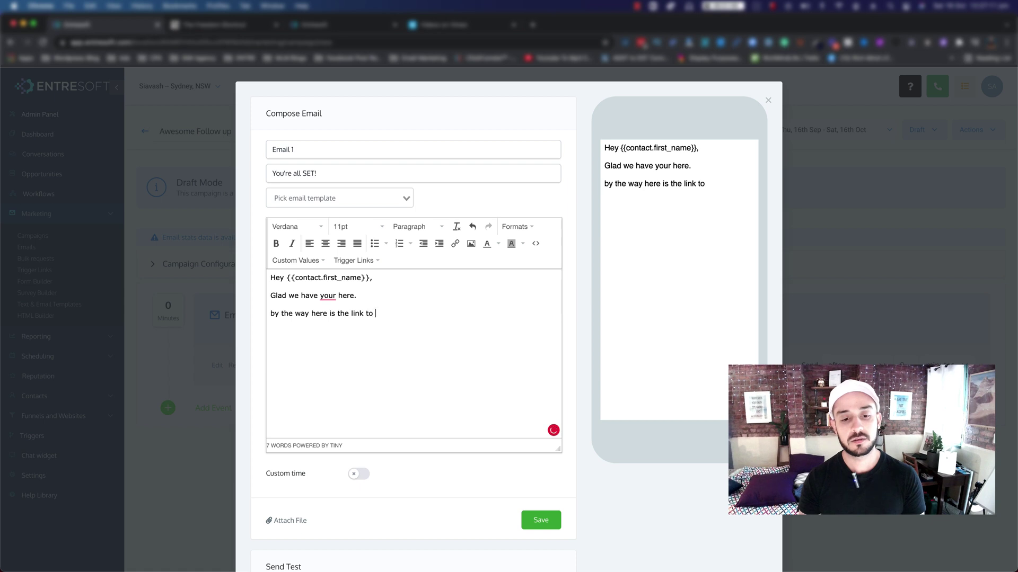
pyautogui.press('BackSpace')
pyautogui.press('BackSpace')
pyautogui.press('BackSpace')
pyautogui.press('BackSpace')
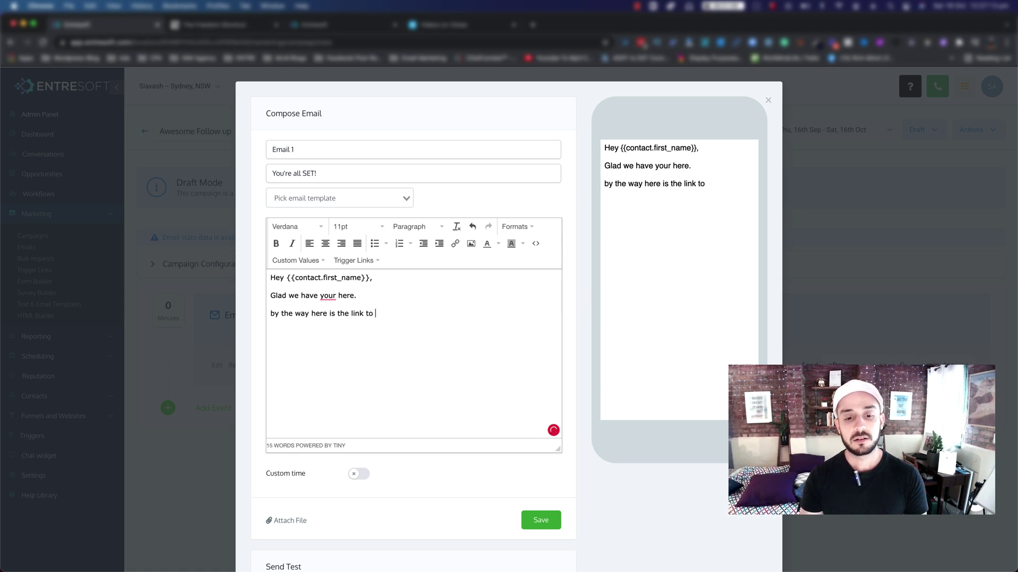
pyautogui.write('your free eb')
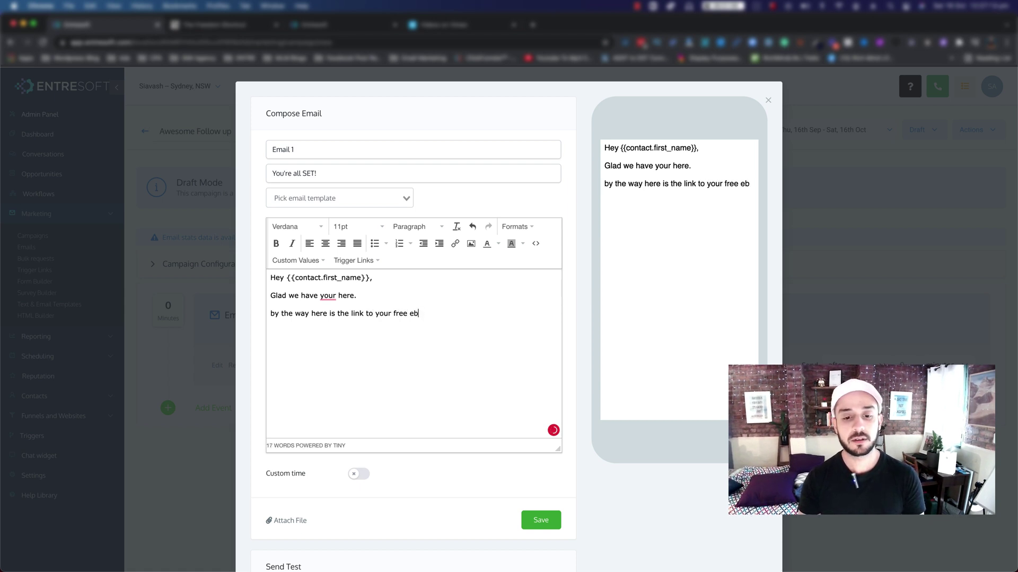
pyautogui.write('ook. Go a')
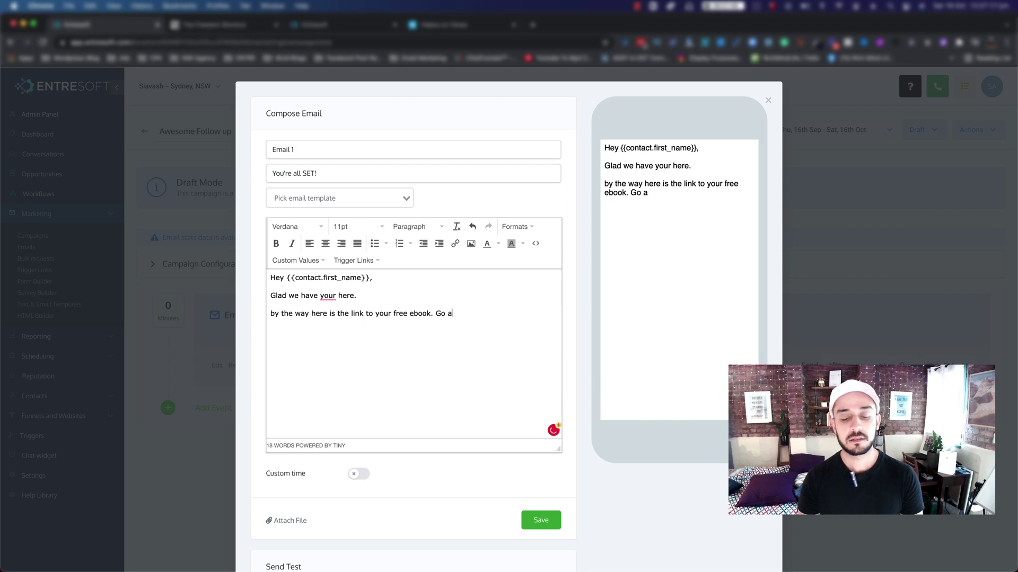
pyautogui.write('head and dow')
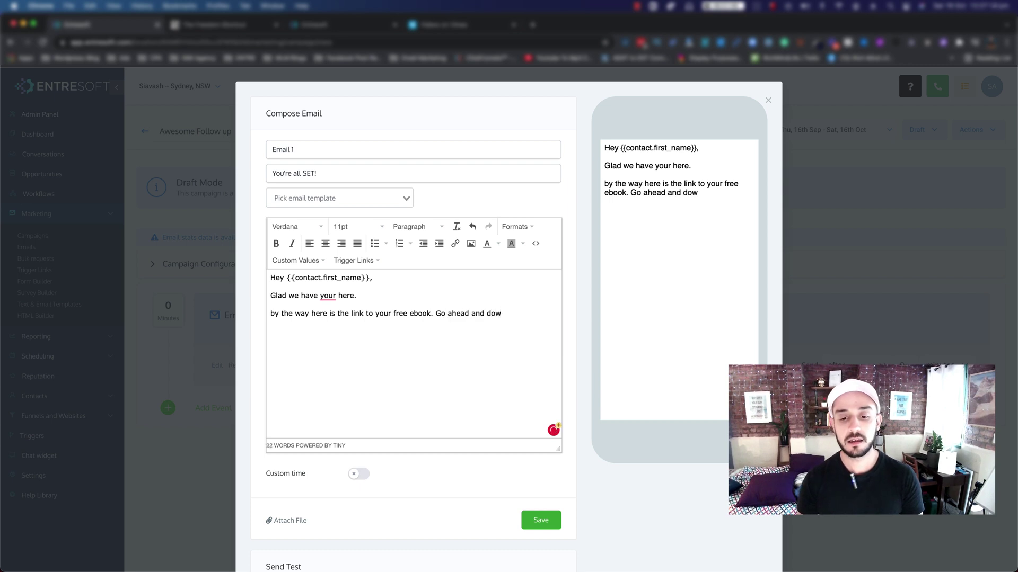
pyautogui.write('nload it now!')
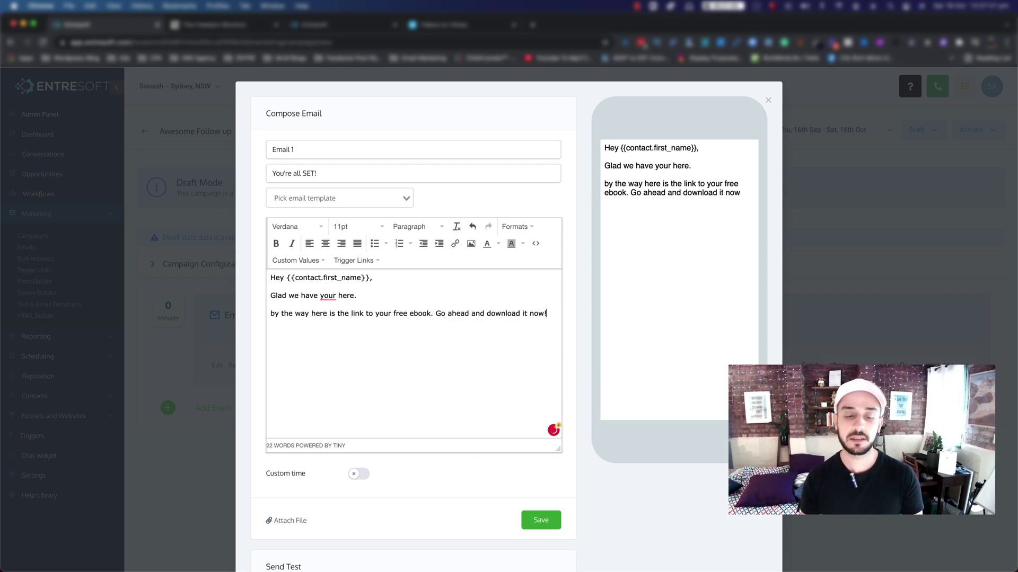
pyautogui.click(329, 301)
pyautogui.click(330, 322)
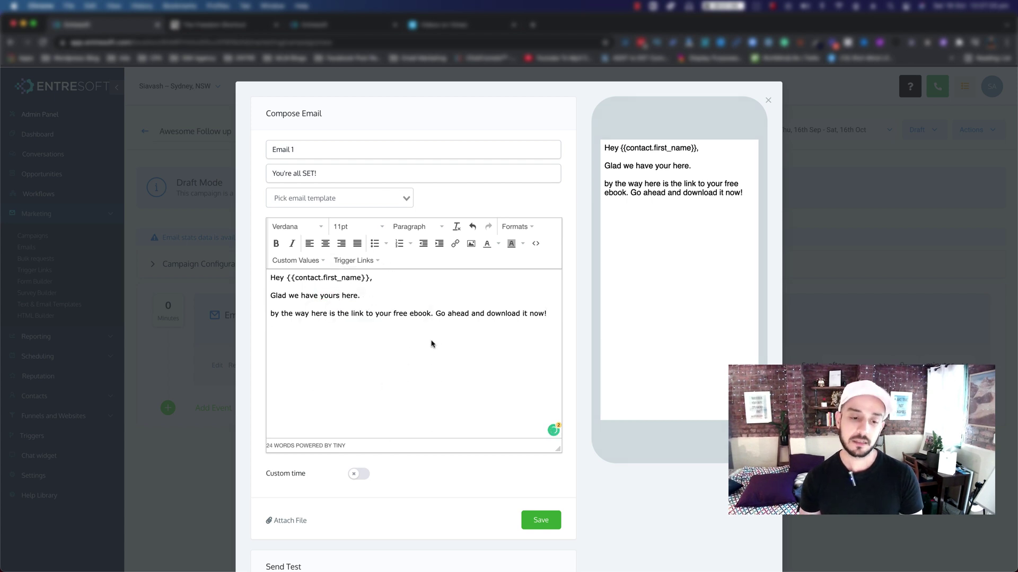
# Add the sign-off 'Thanks,' with the sender's name on the next line
pyautogui.click(551, 316)
pyautogui.press('Return')
pyautogui.write('R')
pyautogui.press('BackSpace')
pyautogui.write('Thanks,')
pyautogui.press('Return')
pyautogui.write('Siavash')
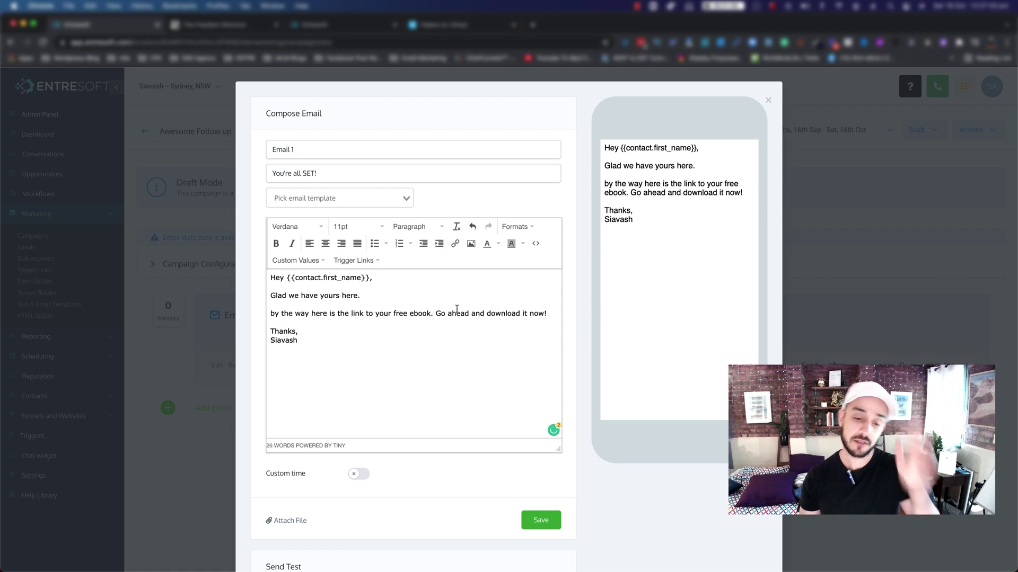
# Select the phrase 'here is the link' in the email body
pyautogui.scroll(-1, 330, 322)
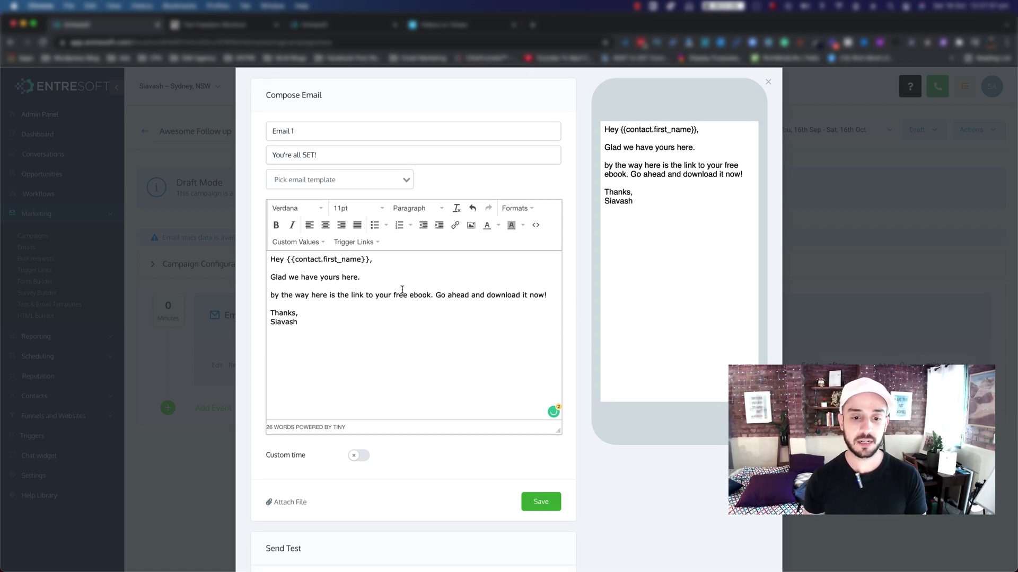
pyautogui.moveTo(393, 295); pyautogui.dragTo(431, 296)
pyautogui.click(385, 300)
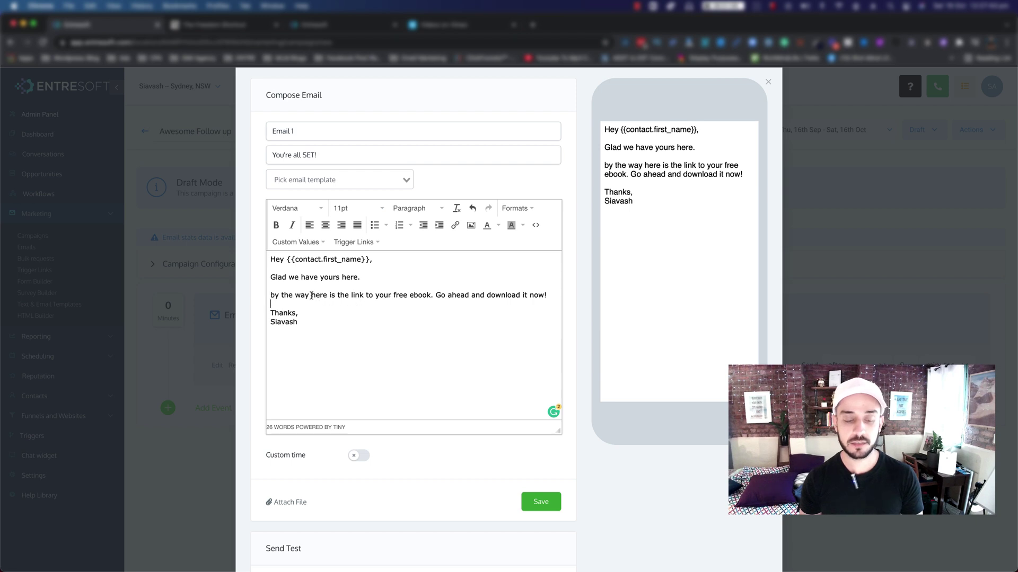
pyautogui.moveTo(312, 297); pyautogui.dragTo(364, 296)
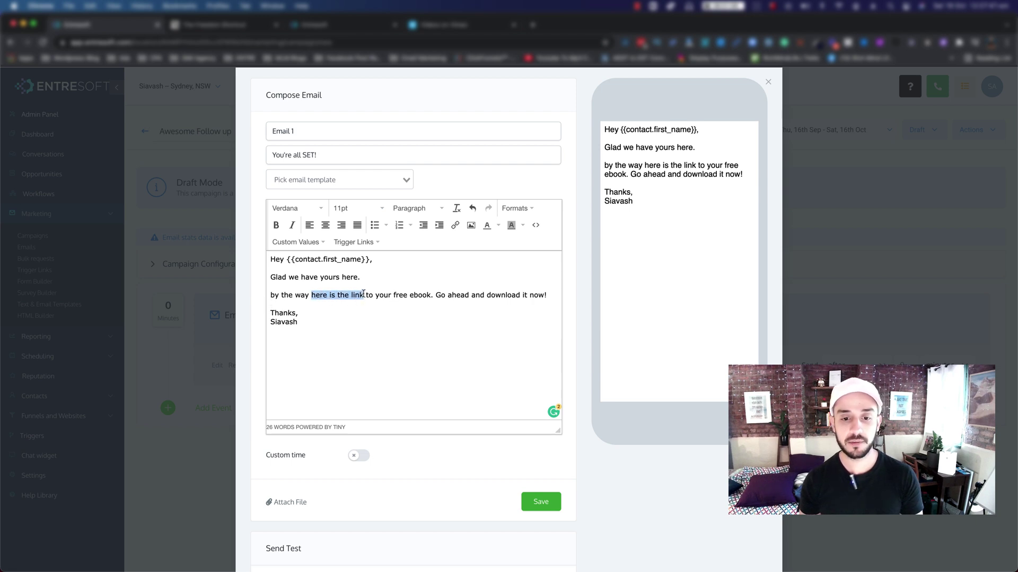
# Open the Insert link dialog for the selected 'here is the link' phrase
pyautogui.click(454, 227)
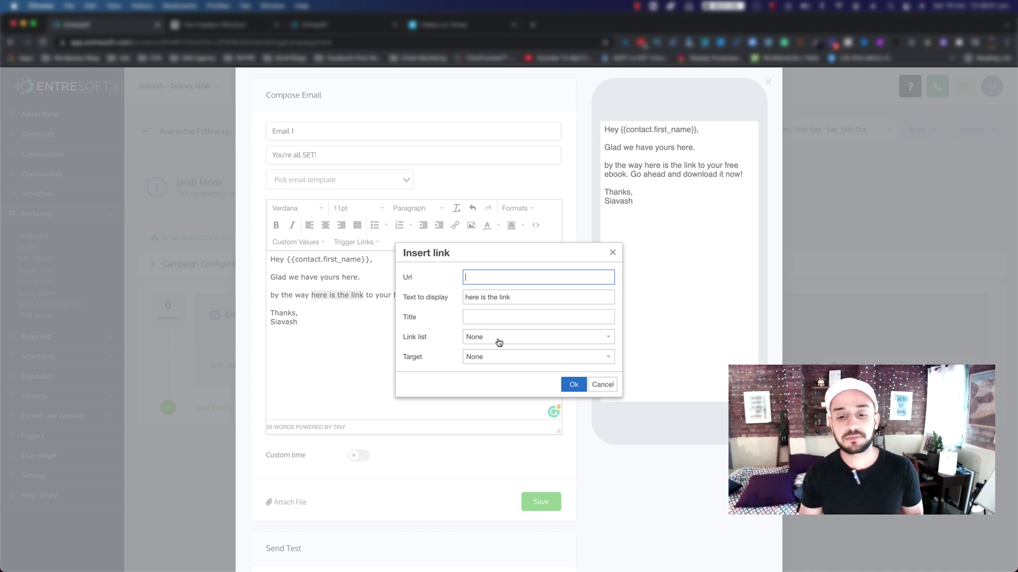
# Link the phrase to the 'Clicked Ebook Link in Email - YouTube' trigger link
pyautogui.click(499, 339)
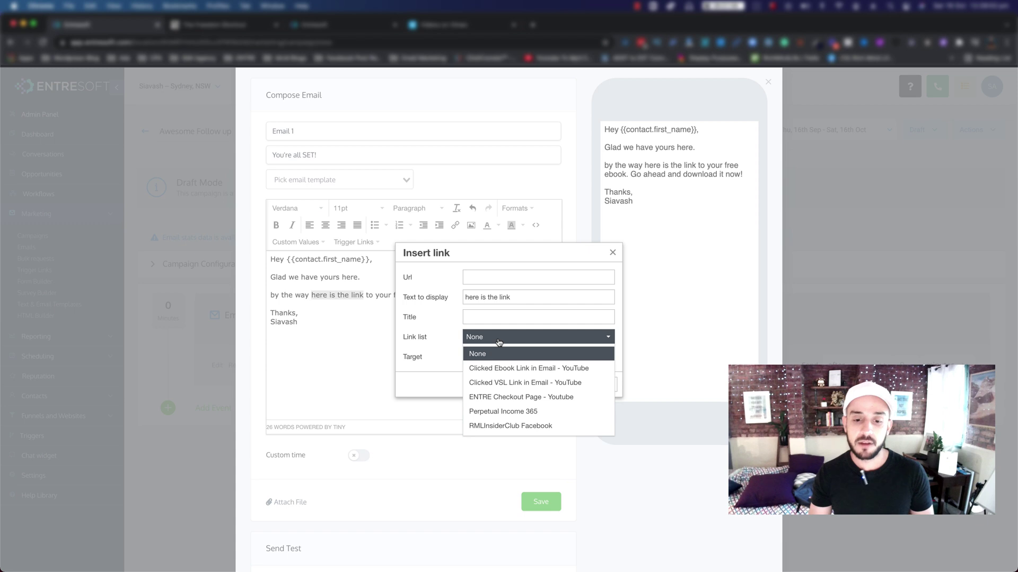
pyautogui.click(504, 373)
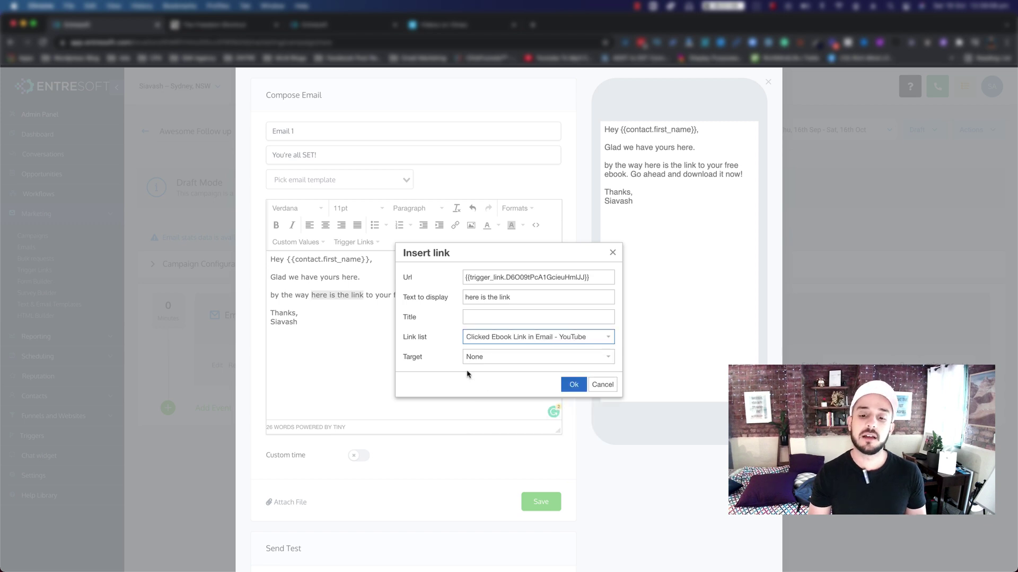
pyautogui.click(571, 385)
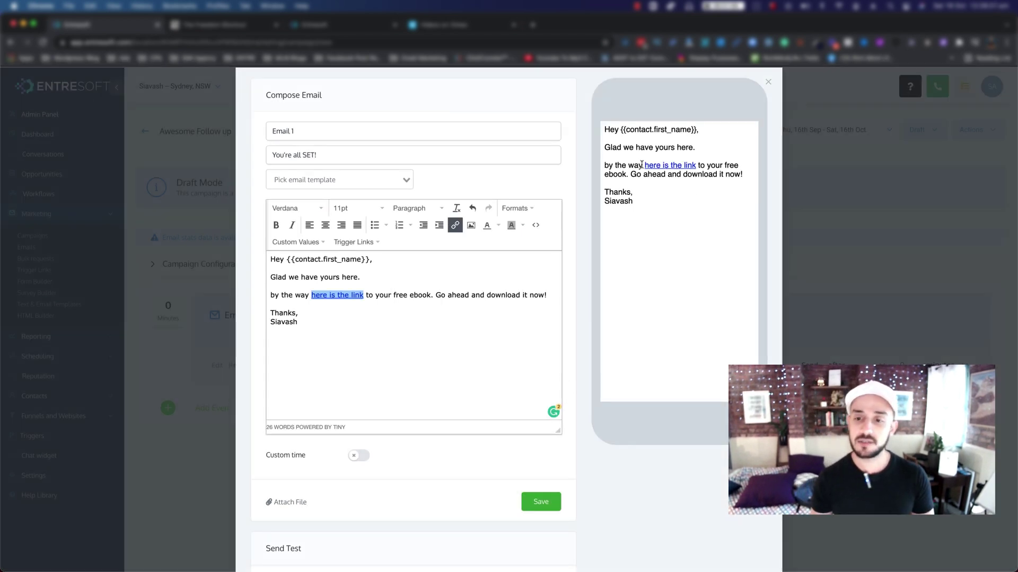
# Leave the custom sending time switched off and save Email 1
pyautogui.scroll(-2, 624, 190)
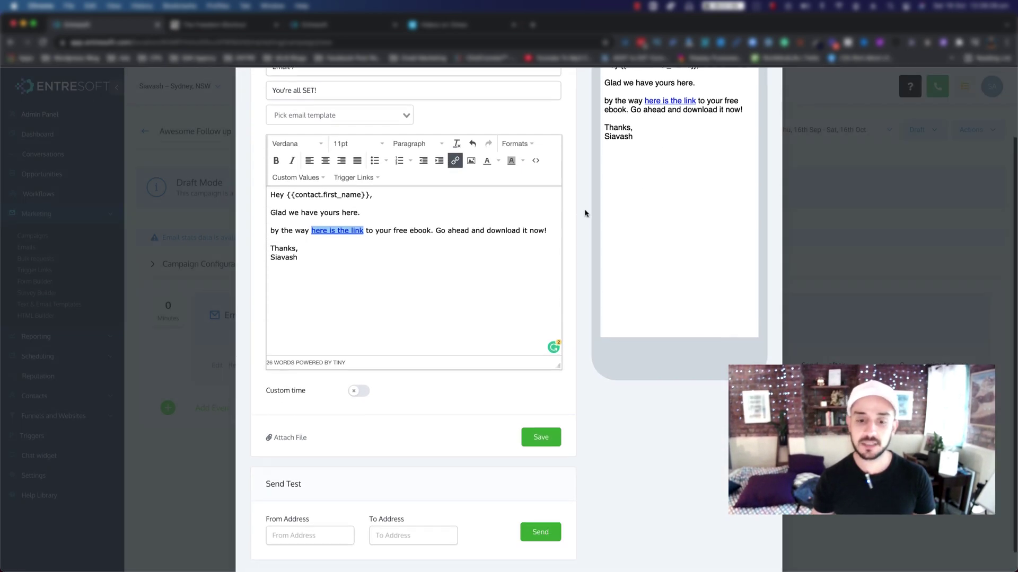
pyautogui.scroll(-3, 442, 292)
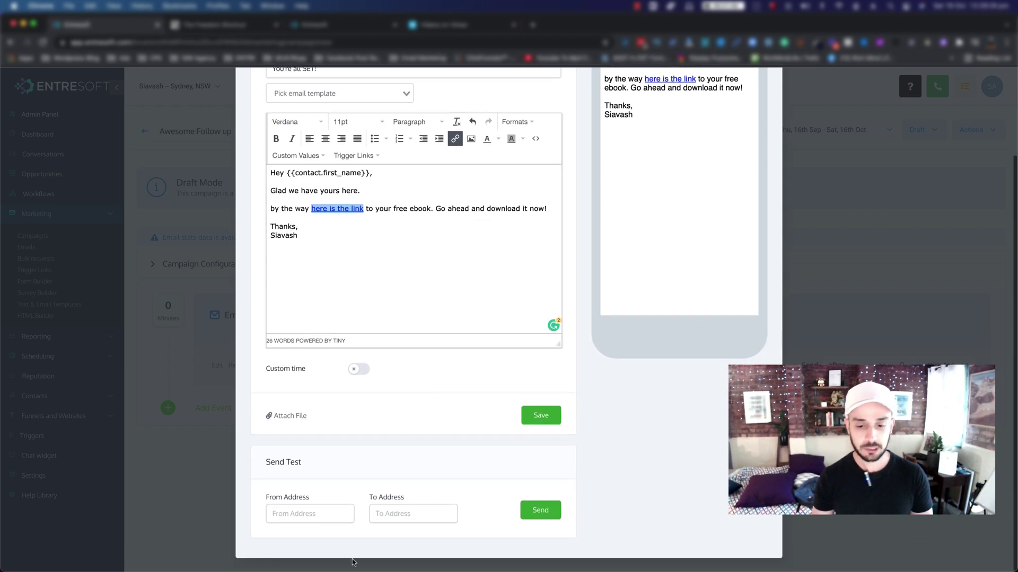
pyautogui.click(358, 369)
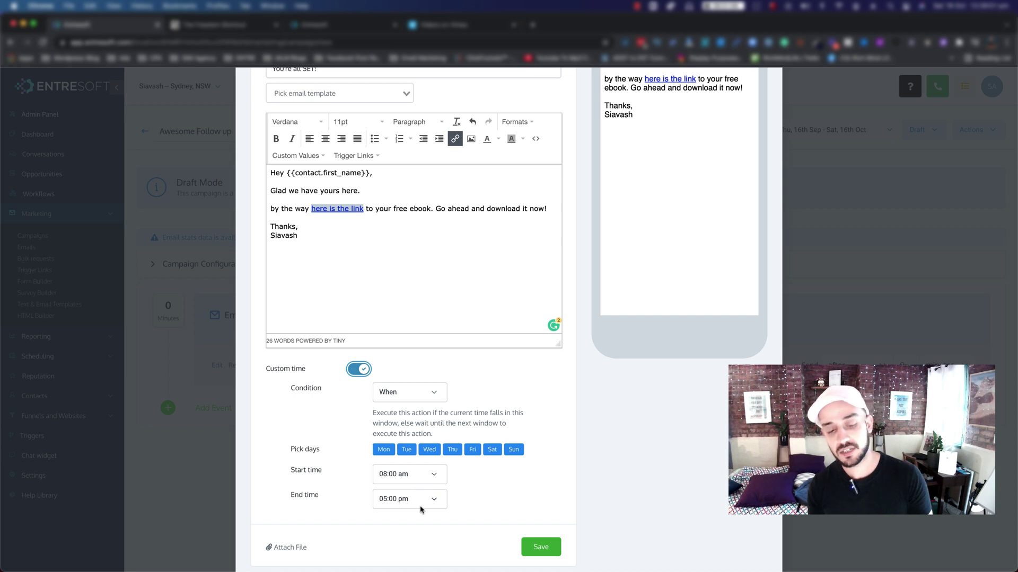
pyautogui.click(351, 370)
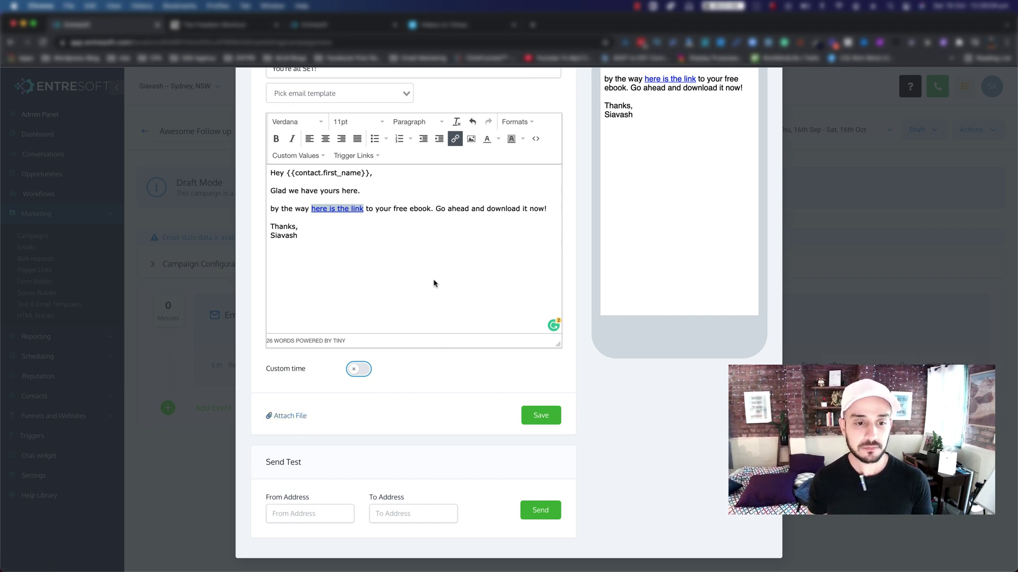
pyautogui.scroll(3, 433, 283)
pyautogui.scroll(-2, 400, 275)
pyautogui.click(541, 438)
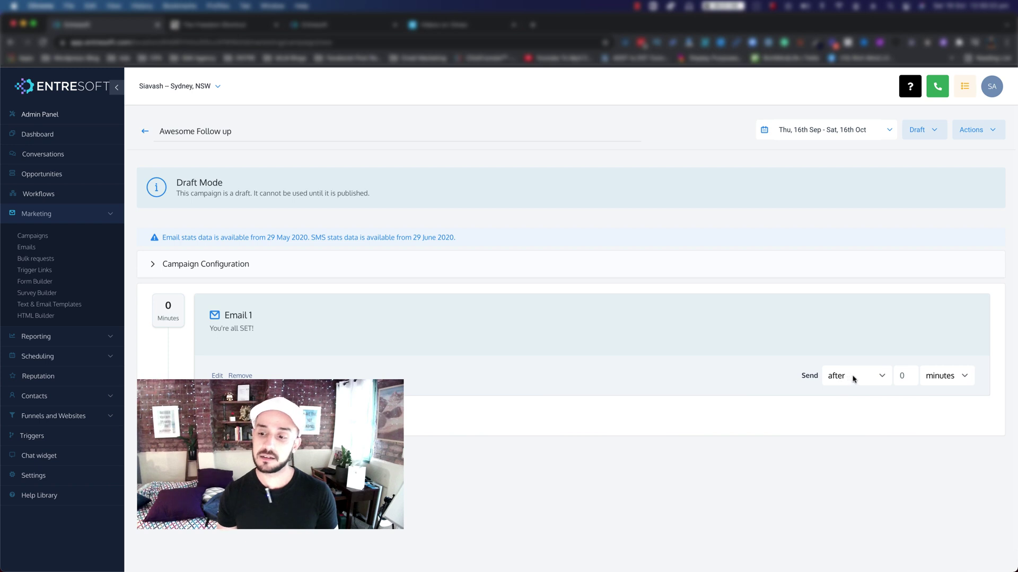
# Change Email 1's Send timing from 'after' to 'Immediately'
pyautogui.click(854, 378)
pyautogui.click(890, 382)
pyautogui.click(856, 376)
pyautogui.click(854, 347)
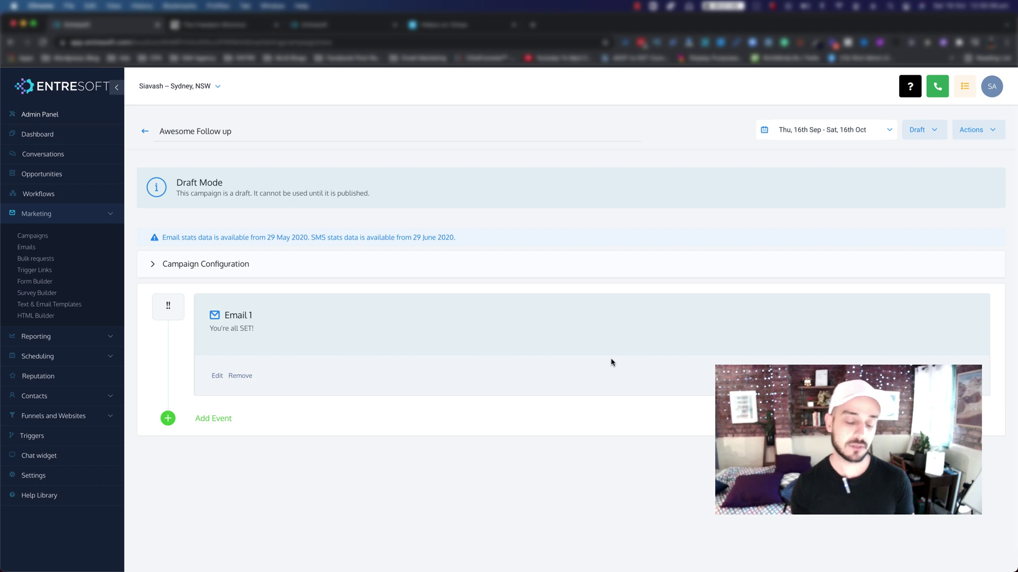
# Add and save an email event with subject 'test2' and body 'hey askjdfklj'
pyautogui.click(171, 421)
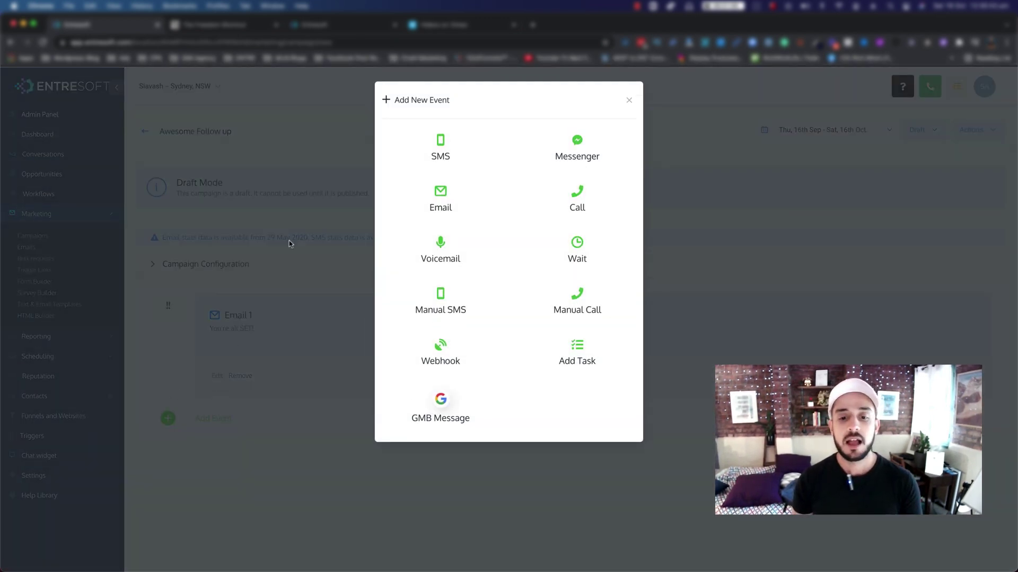
pyautogui.click(433, 207)
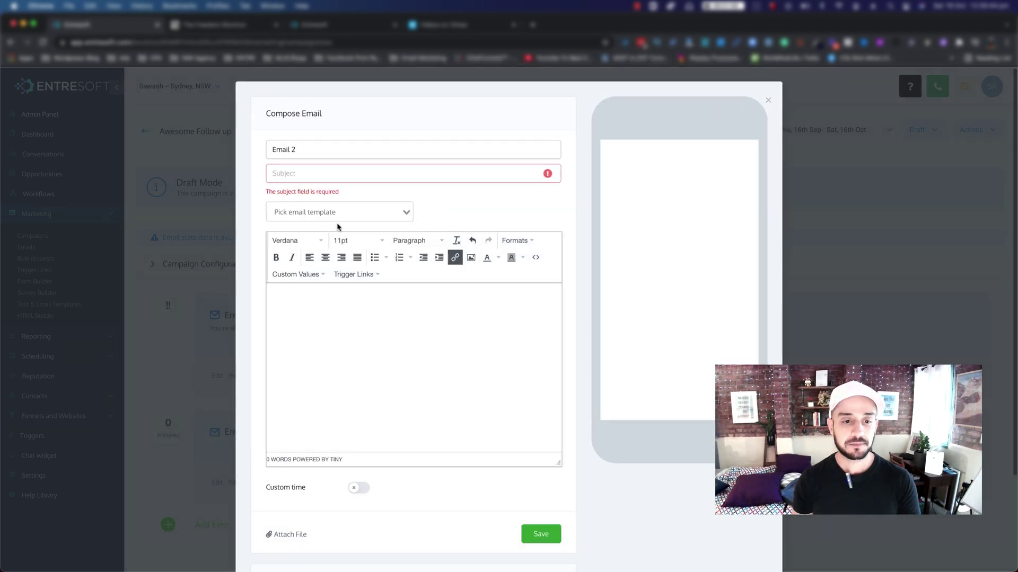
pyautogui.click(309, 175)
pyautogui.write('test2')
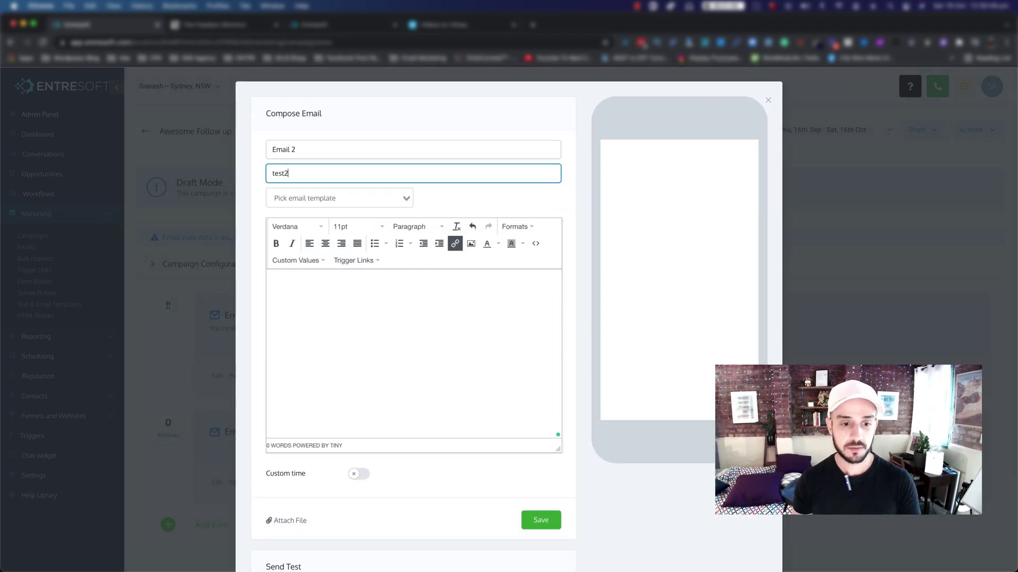
pyautogui.click(334, 295)
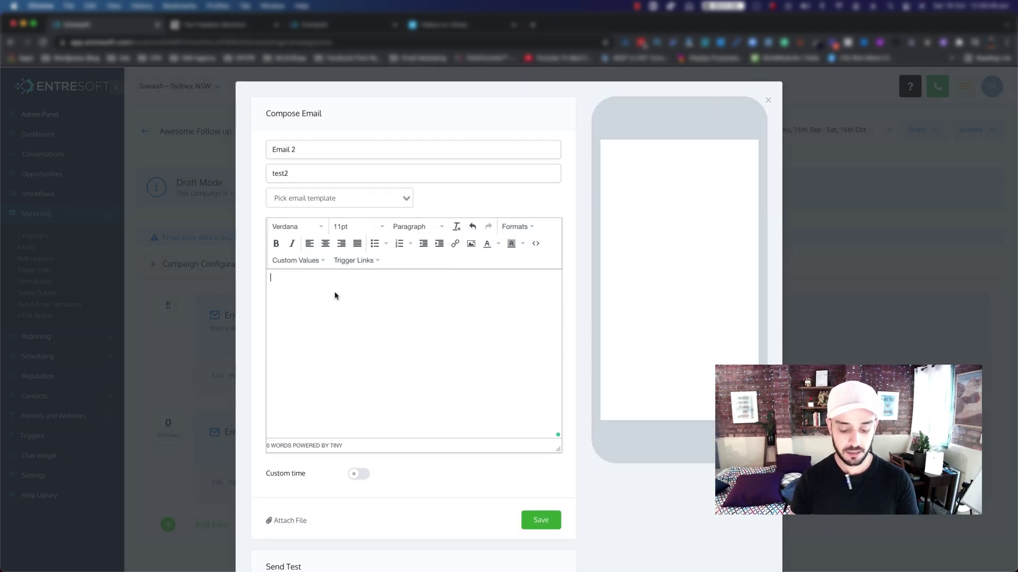
pyautogui.write('hey askjdfklj')
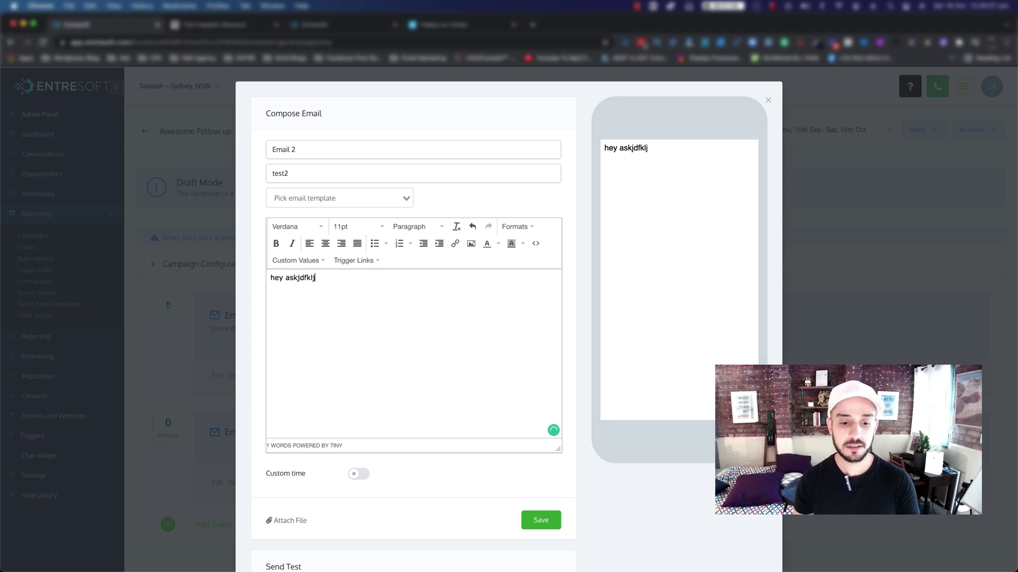
pyautogui.scroll(-3, 379, 386)
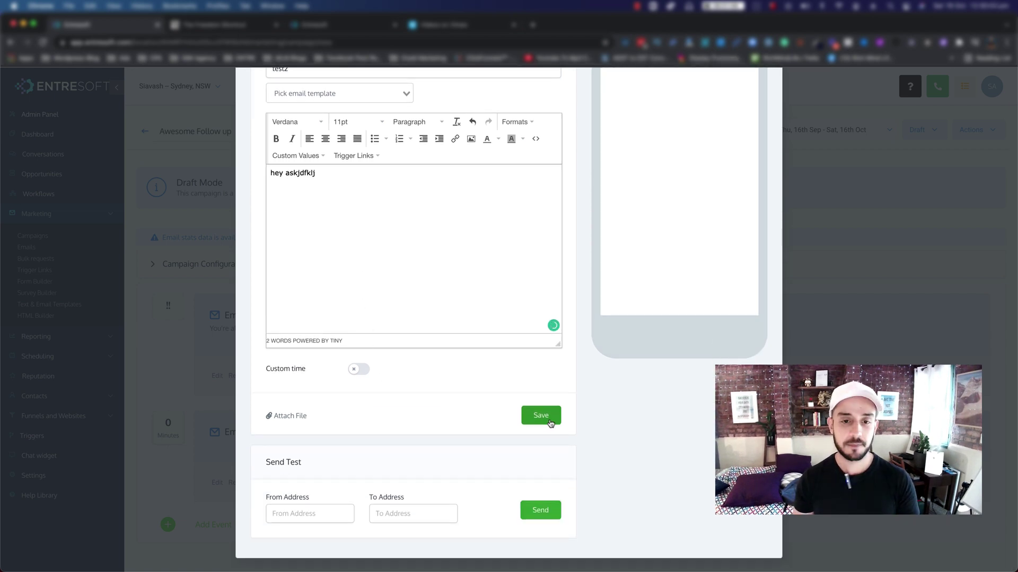
pyautogui.click(550, 423)
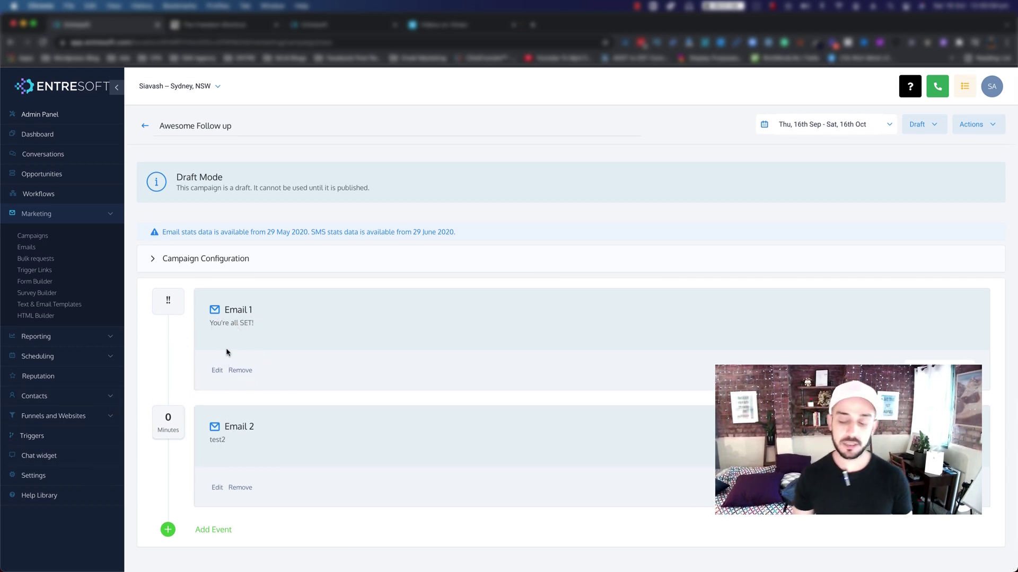
# Set Email 2 to send after a delay of 1 day
pyautogui.click(854, 489)
pyautogui.click(833, 488)
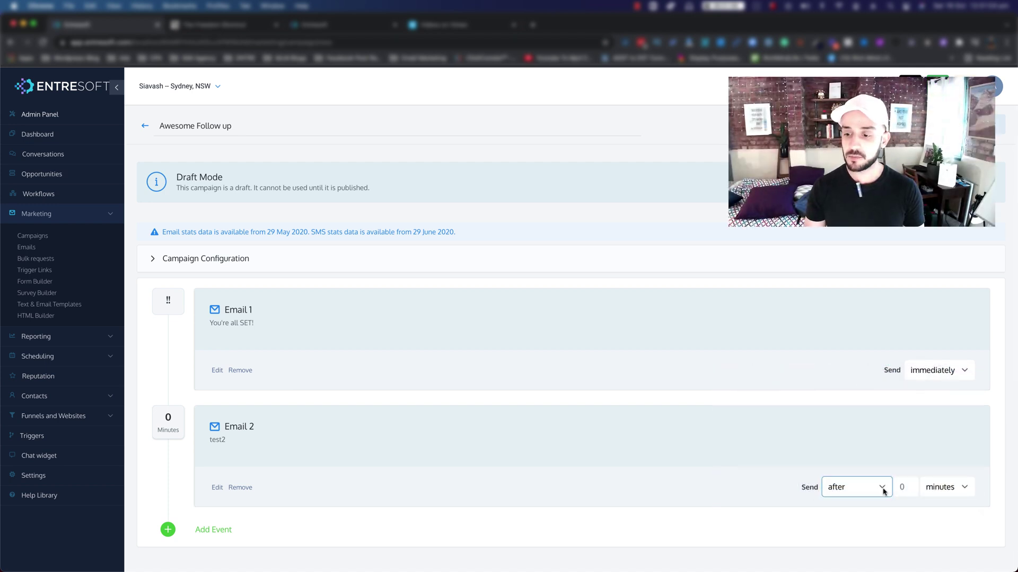
pyautogui.click(941, 490)
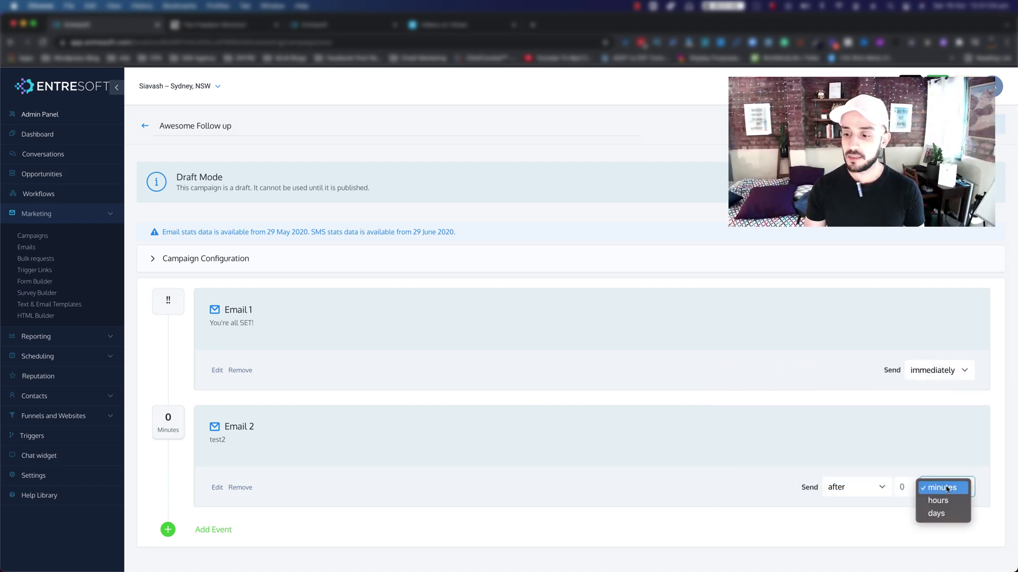
pyautogui.click(933, 516)
pyautogui.click(902, 488)
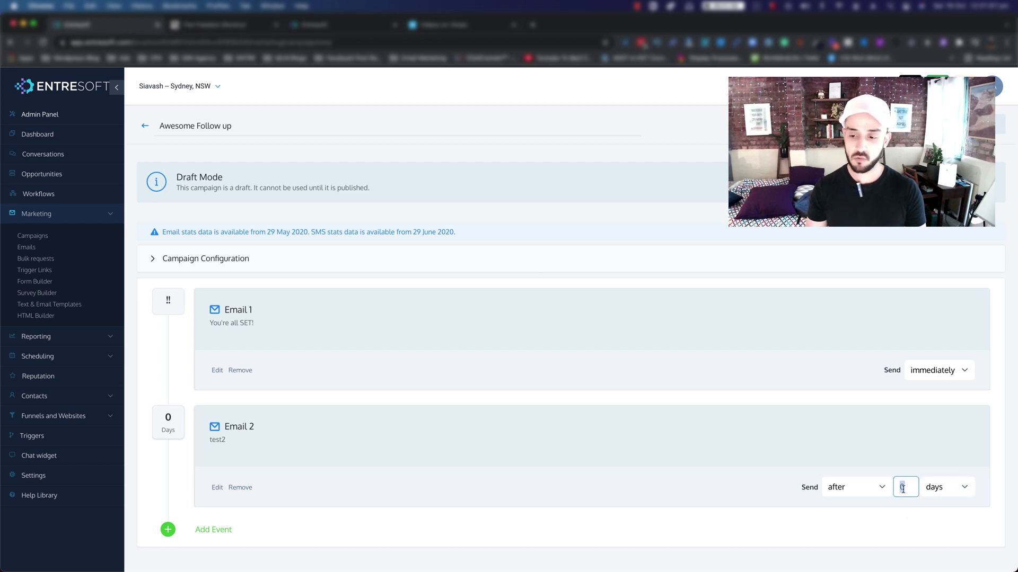
pyautogui.write('1')
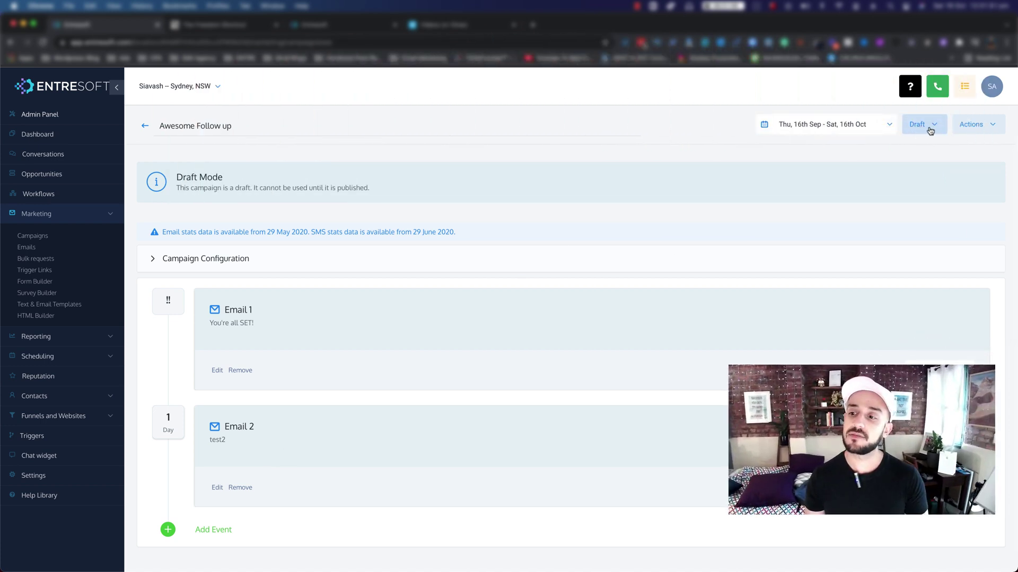
# Change the Awesome Follow up campaign status from Draft to Published
pyautogui.click(931, 127)
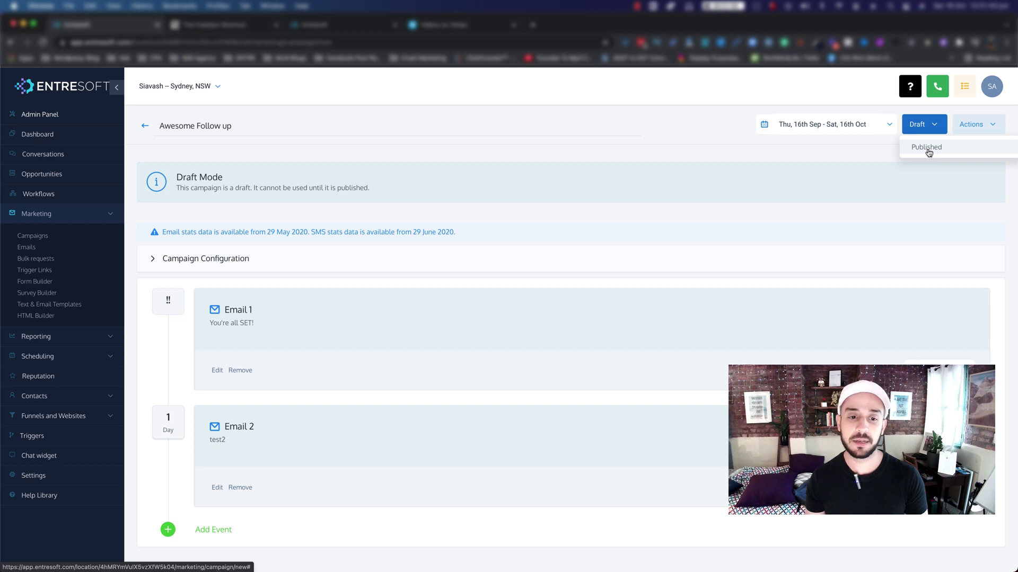
pyautogui.click(928, 149)
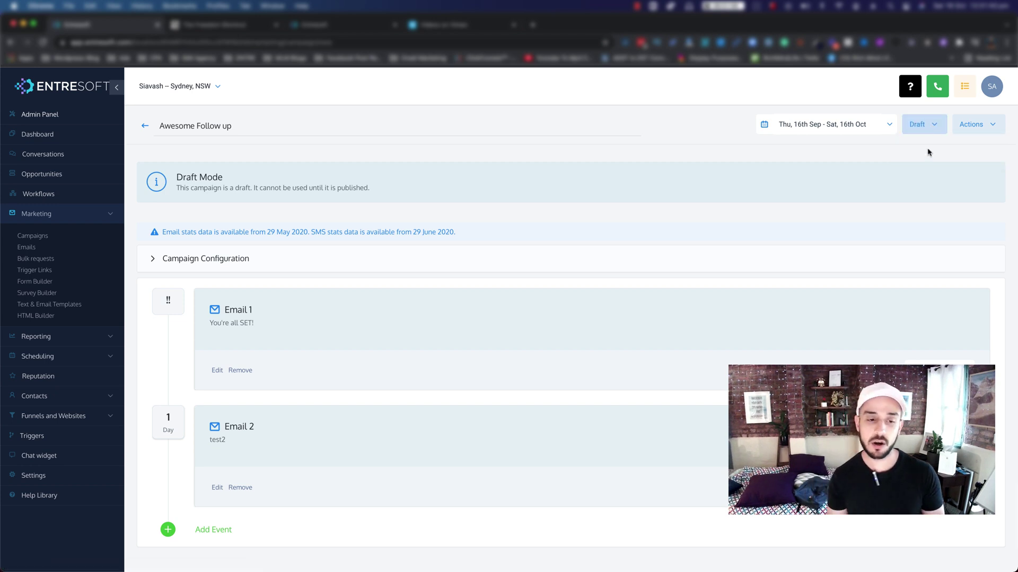